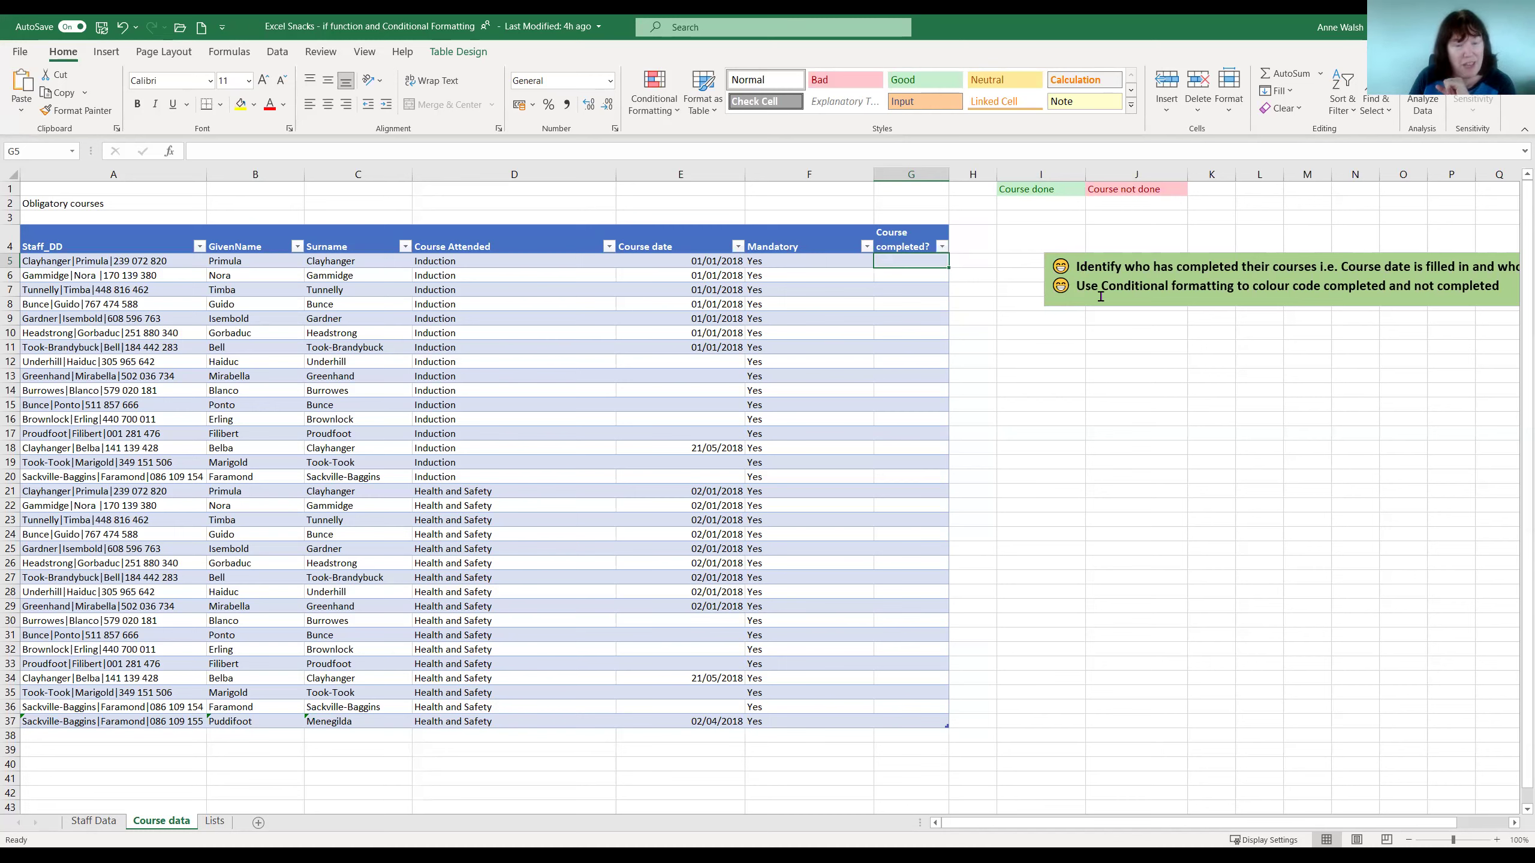
- Enter the note "Windows key plus ." in cell J14
left_click(1115, 337)
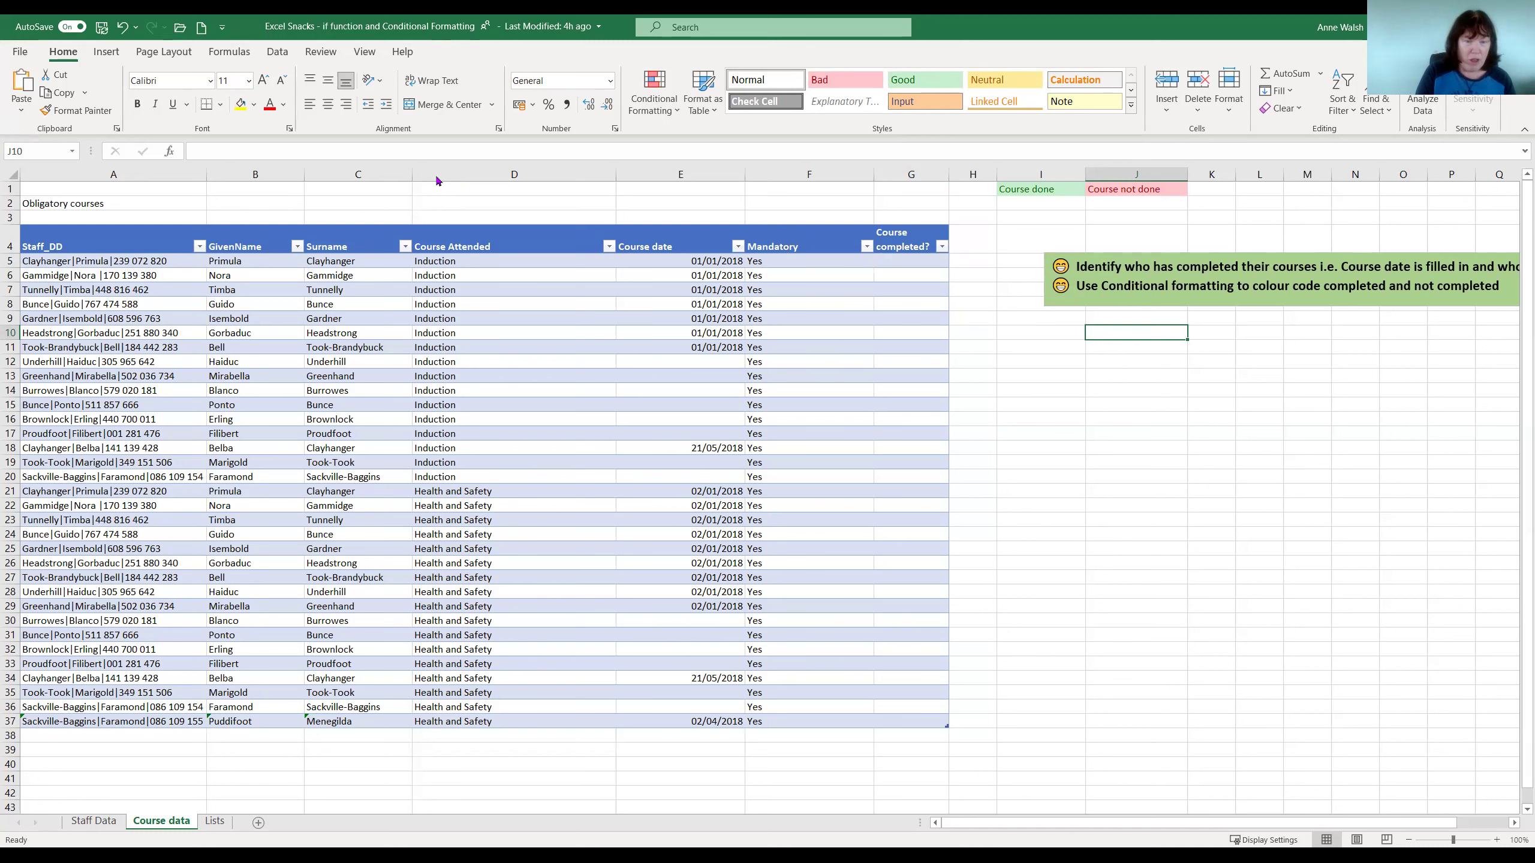
left_click(1136, 390)
type("Windows key")
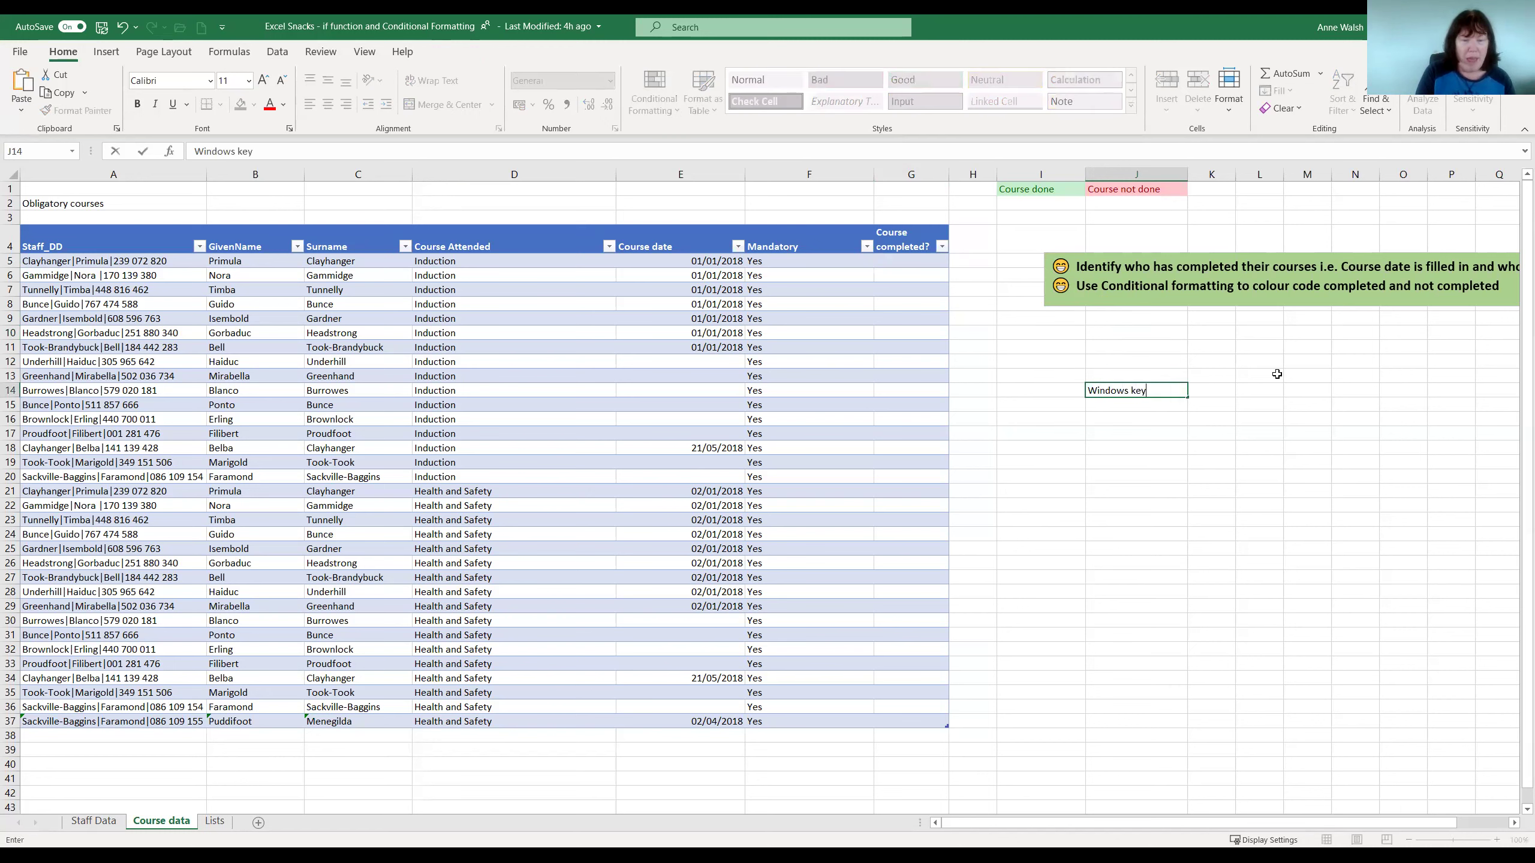
type(" plus")
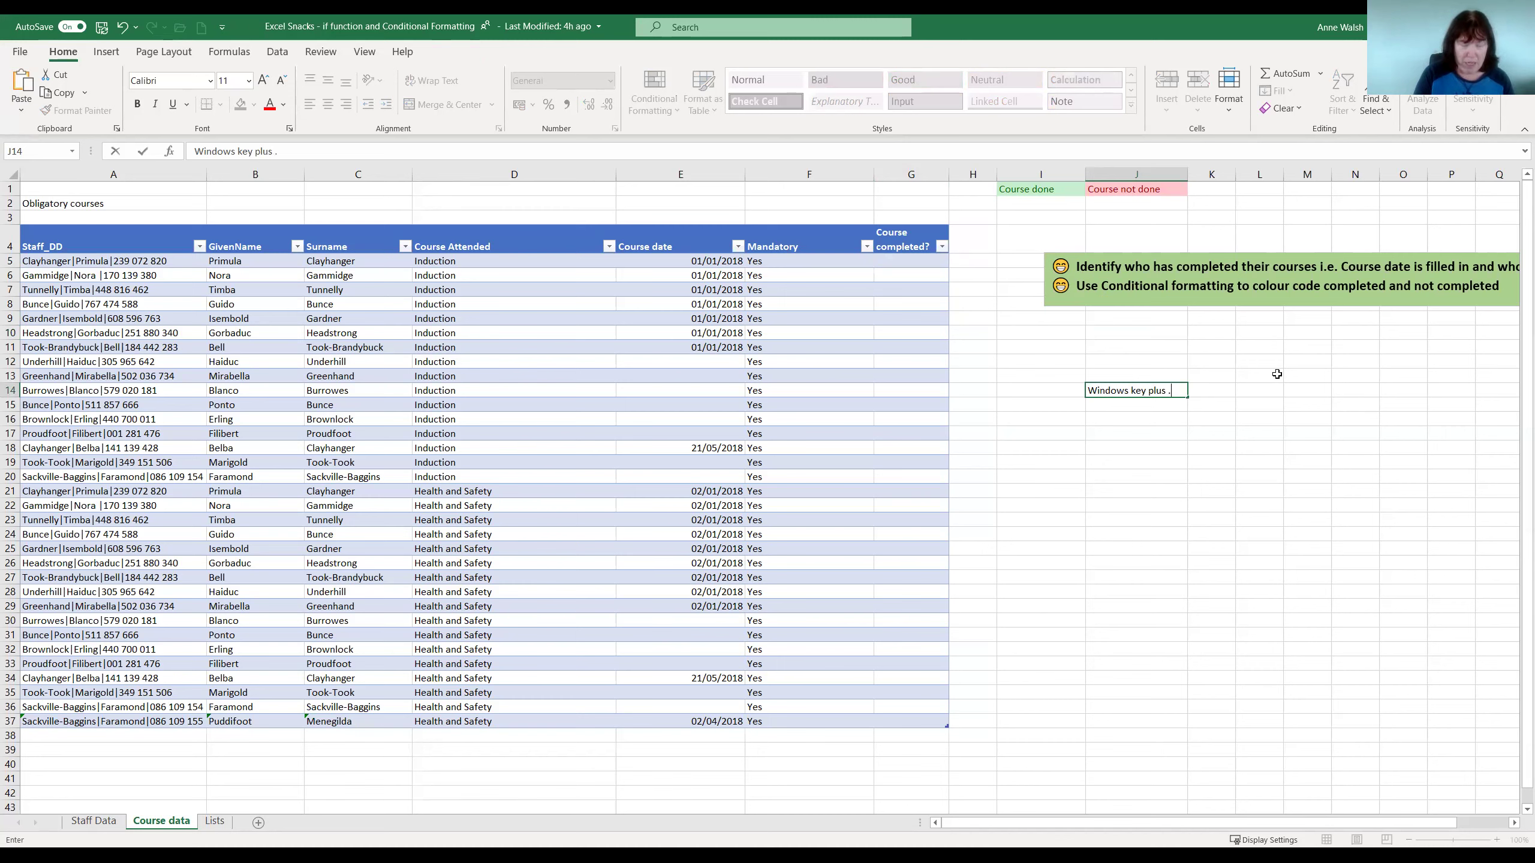
type(".")
key("Return")
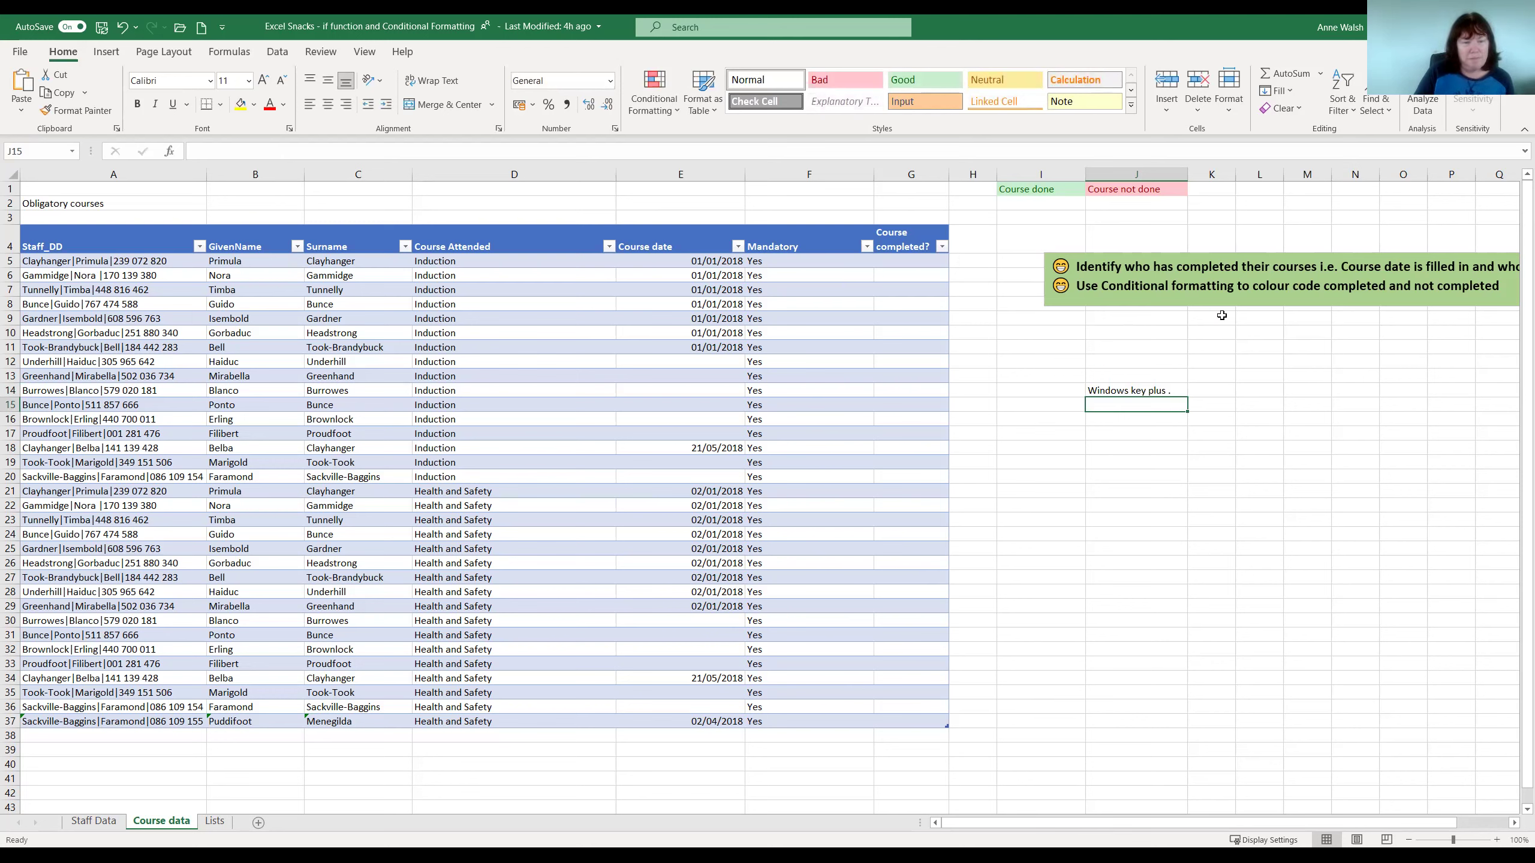
- Enter the note "isblank" in cell J18
left_click(887, 263)
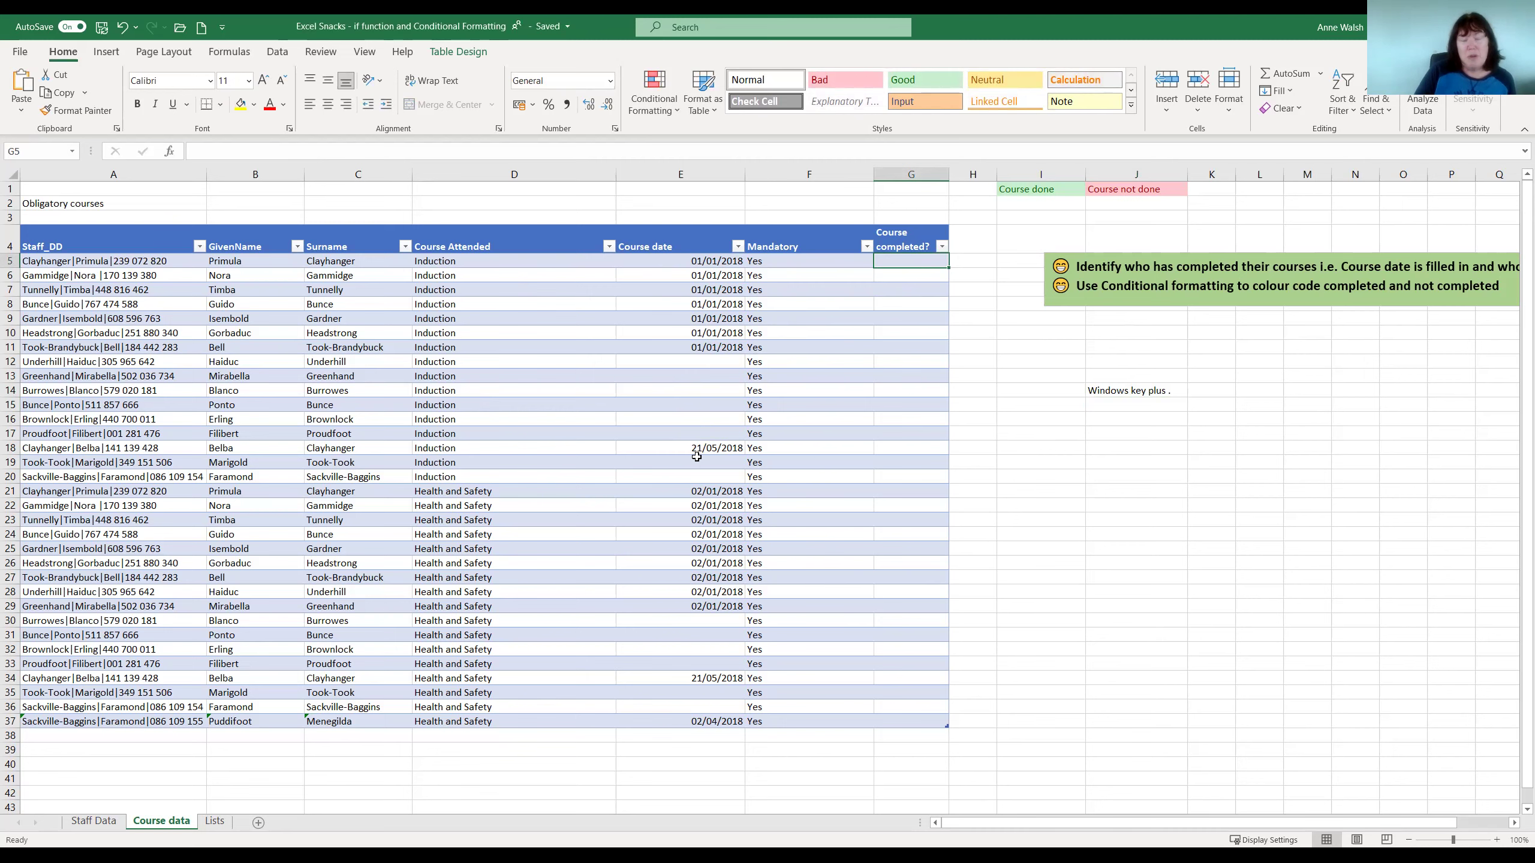
left_click(1118, 451)
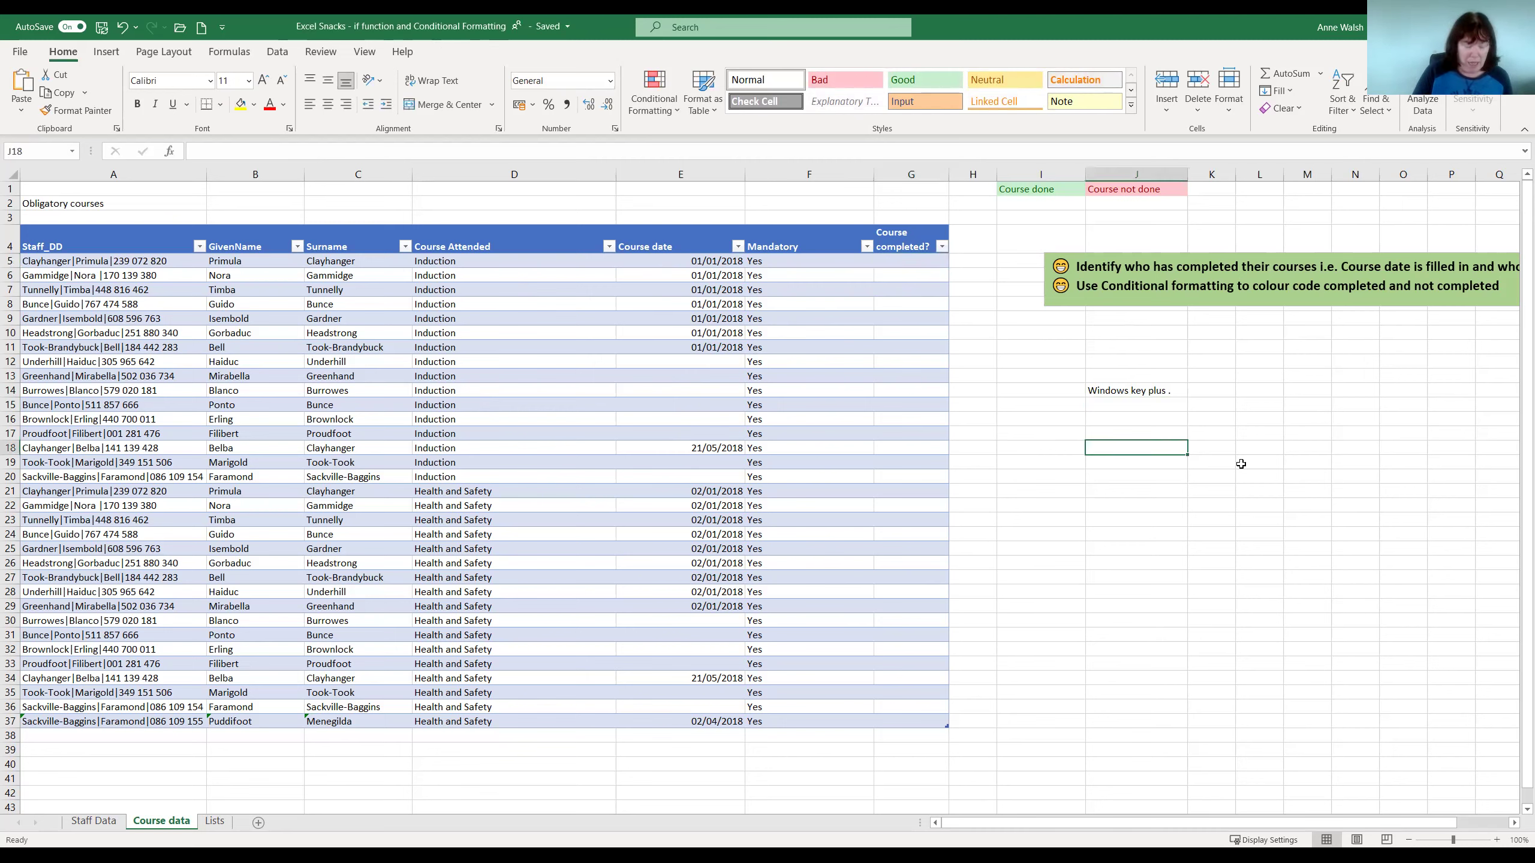
type("isblank")
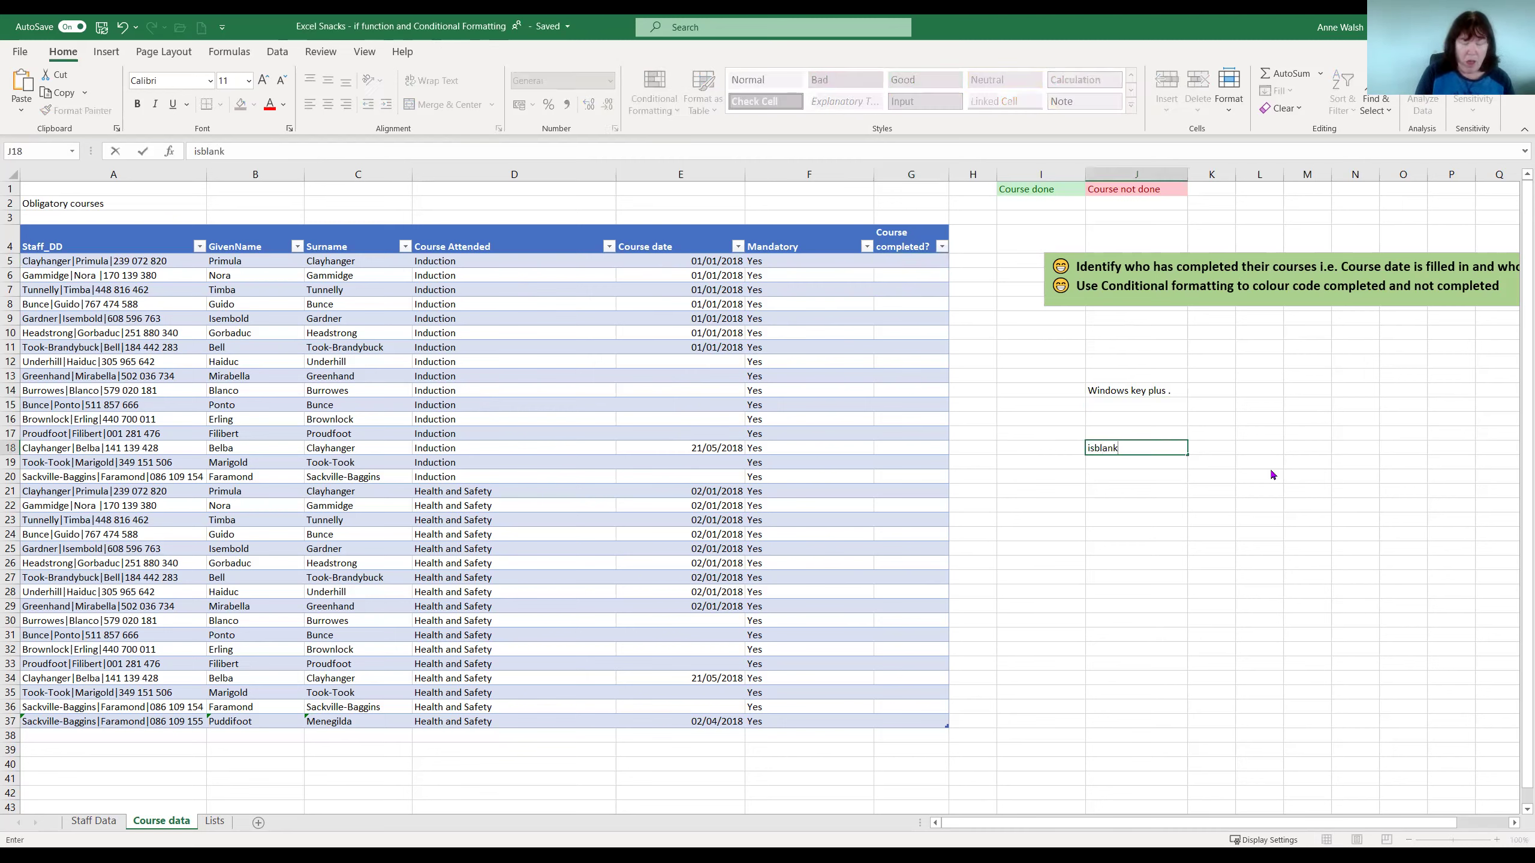
key("Return")
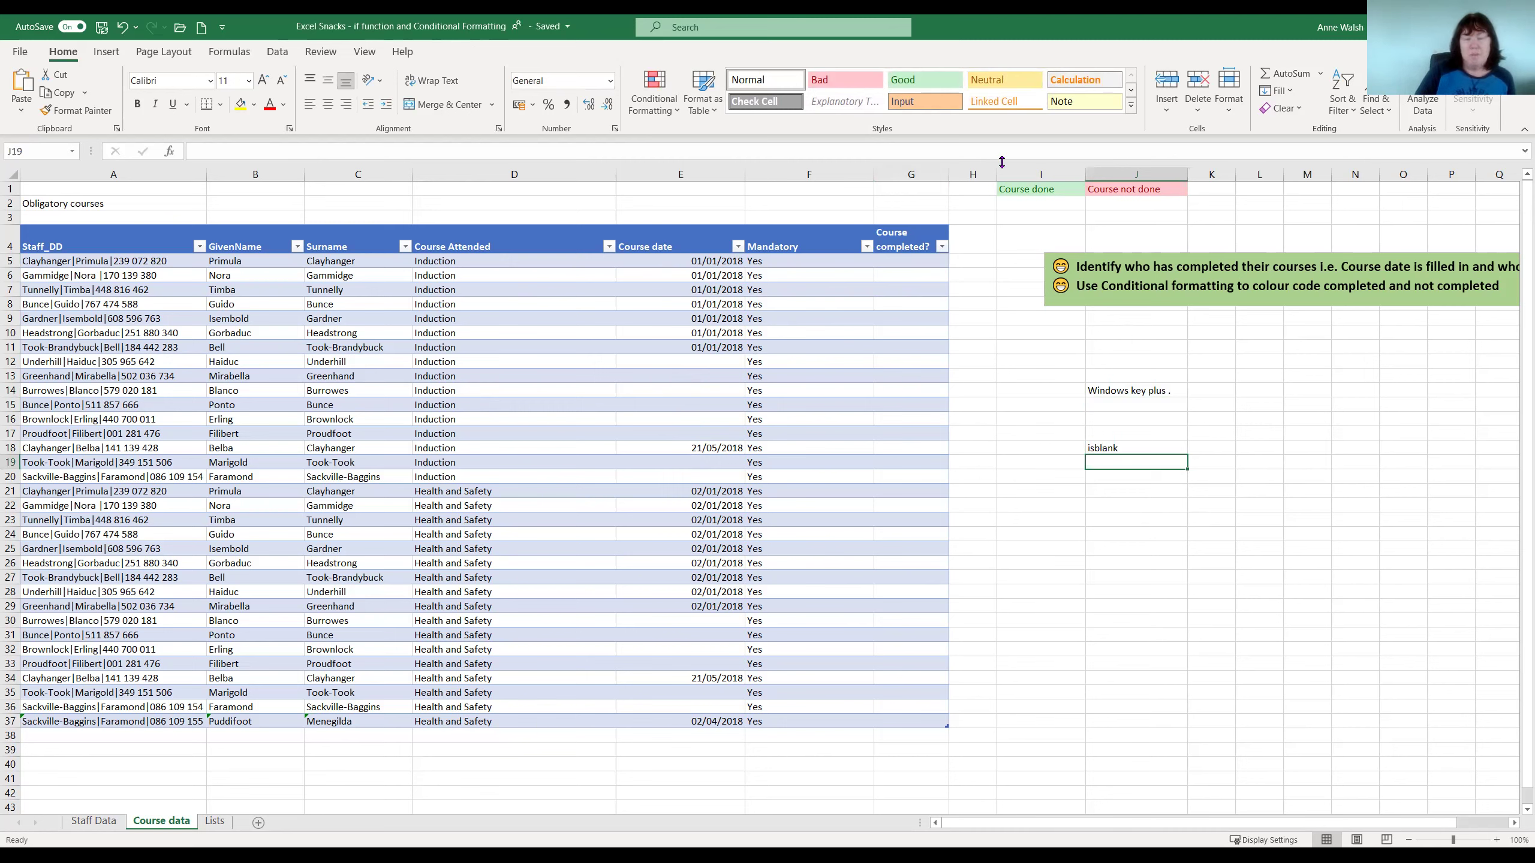
- Start an IF function in cell G5 with the logical test isblank([@[Course date]])
left_click(913, 262)
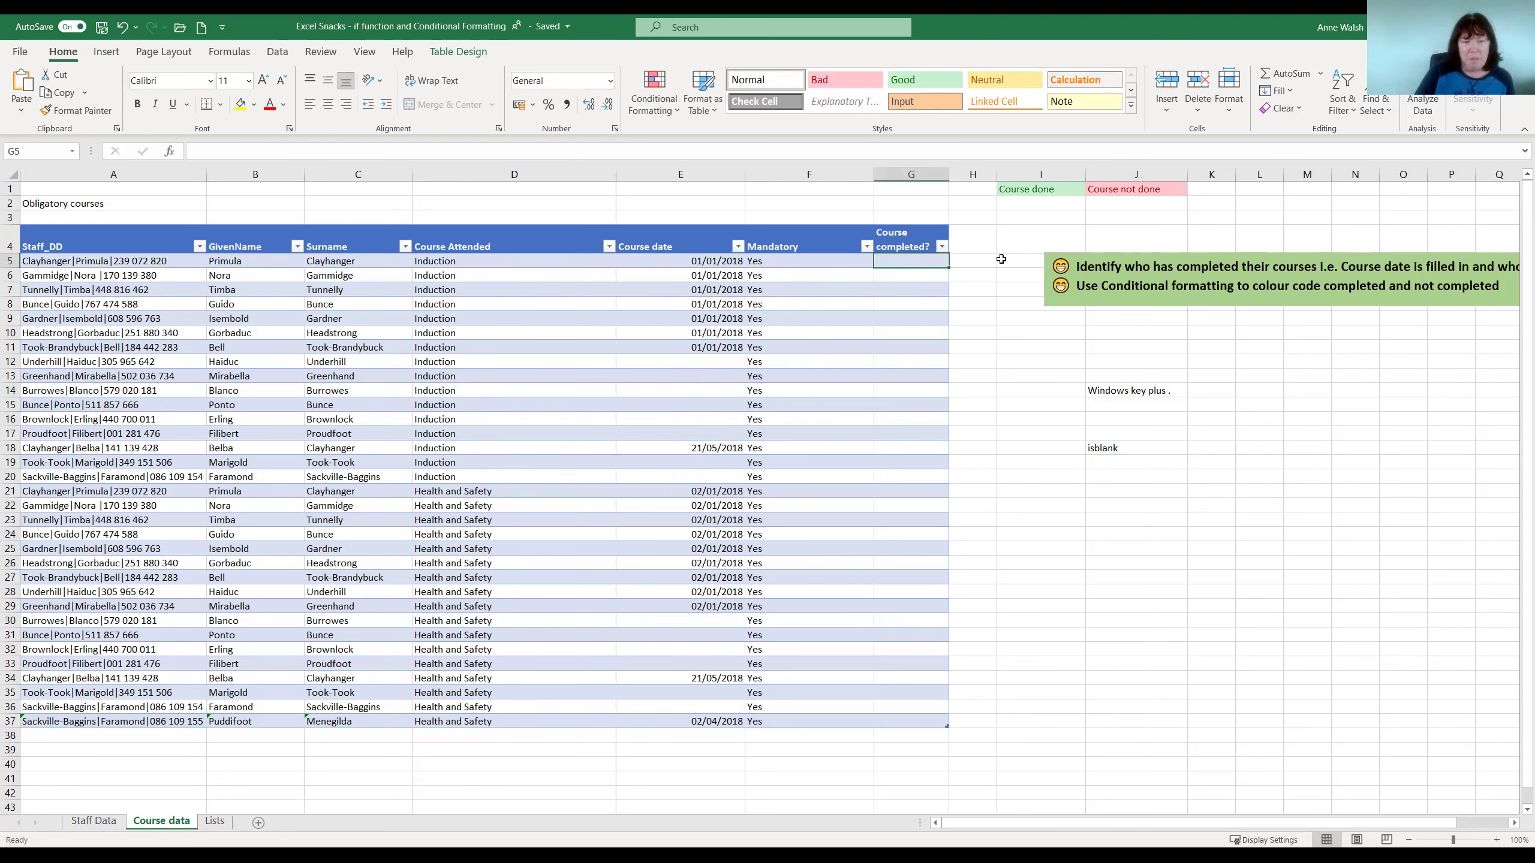
left_click(229, 52)
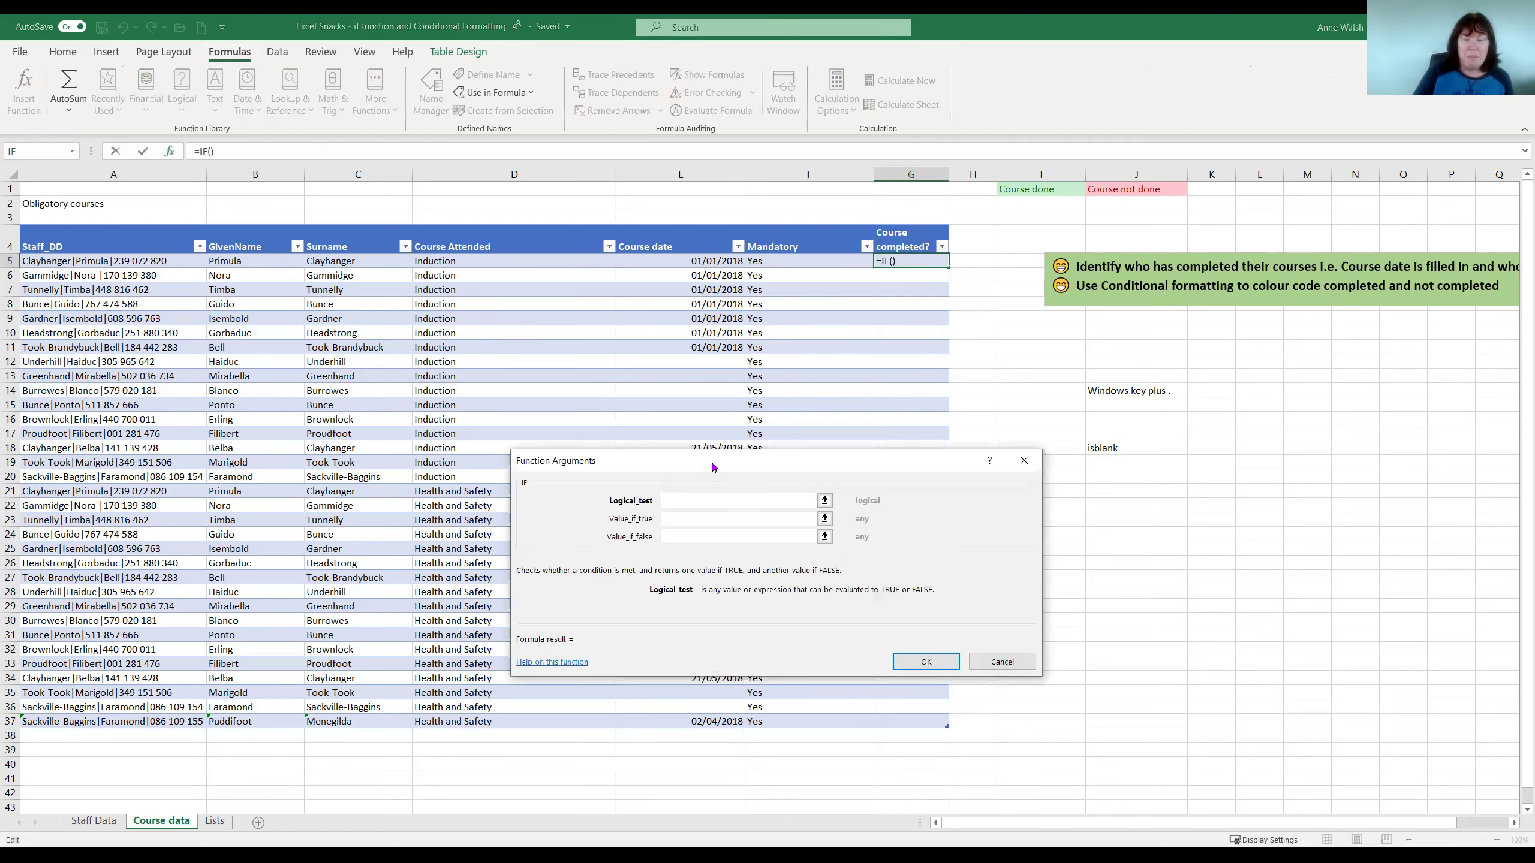
left_click_drag(713, 461, 776, 476)
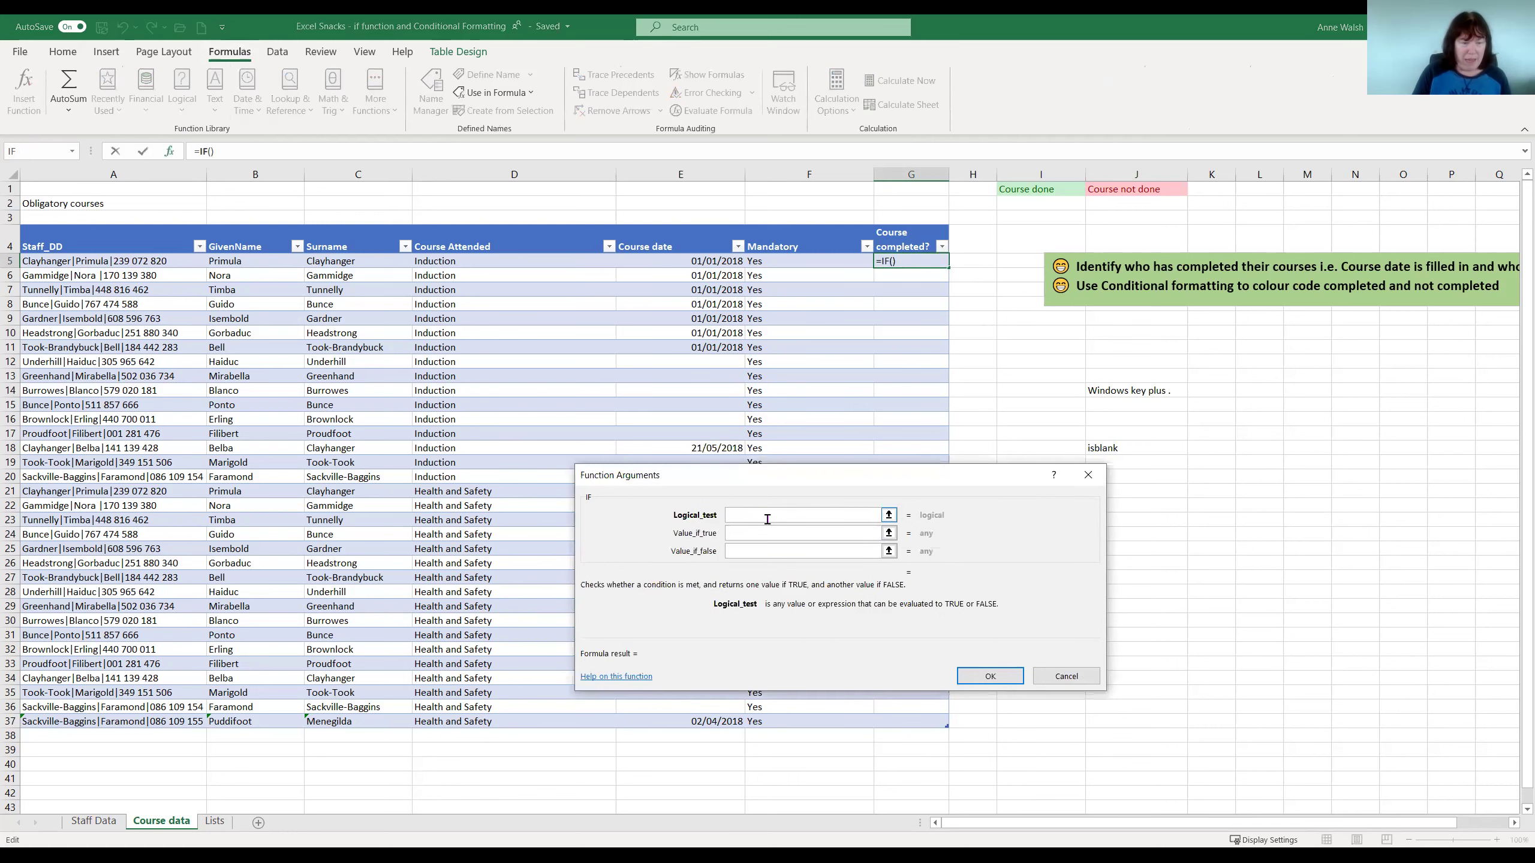
type("is")
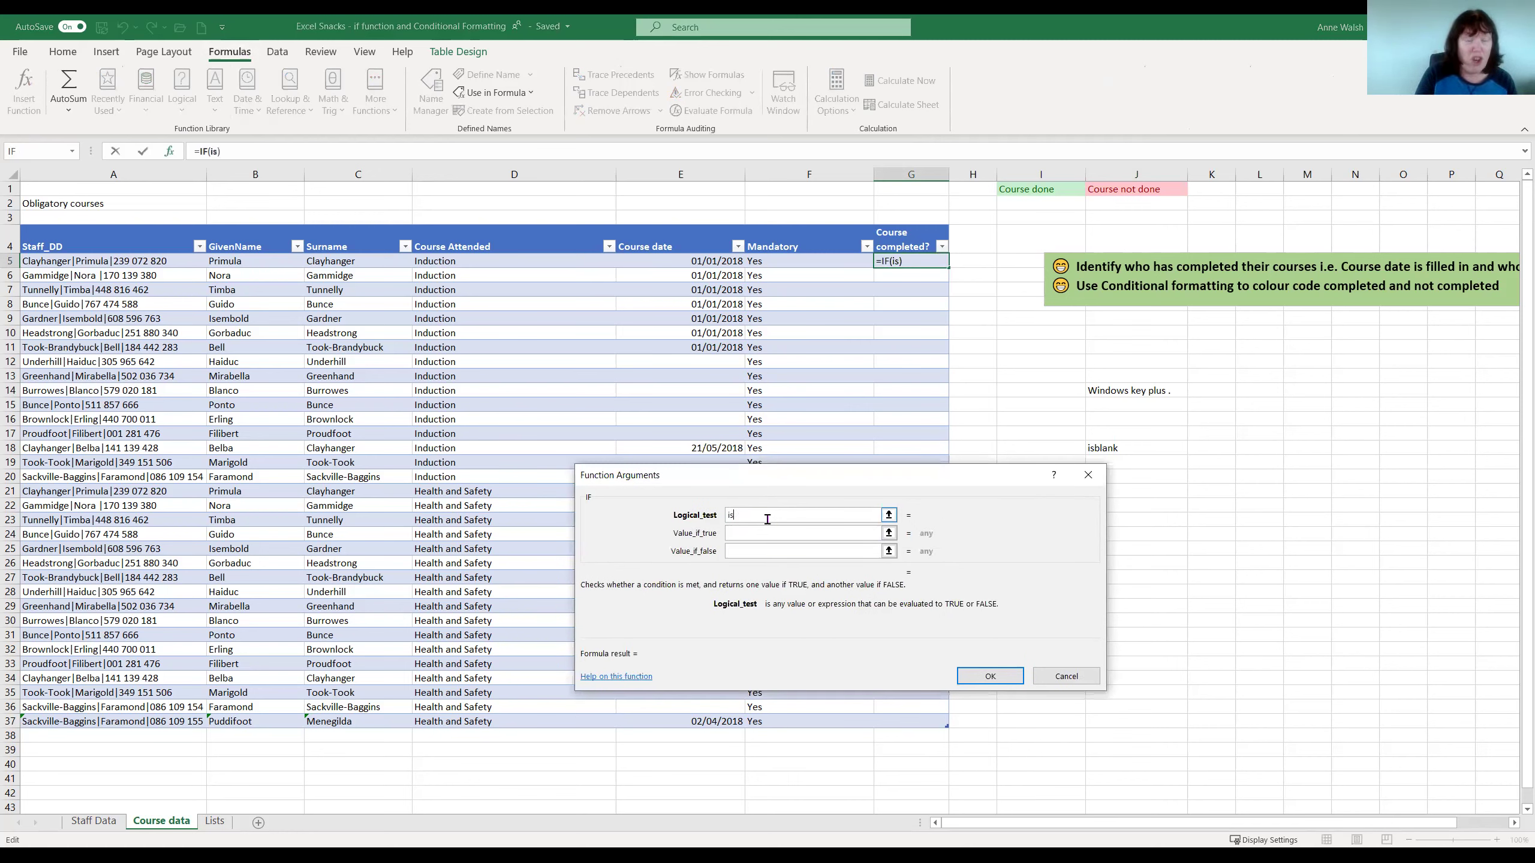
type("bla")
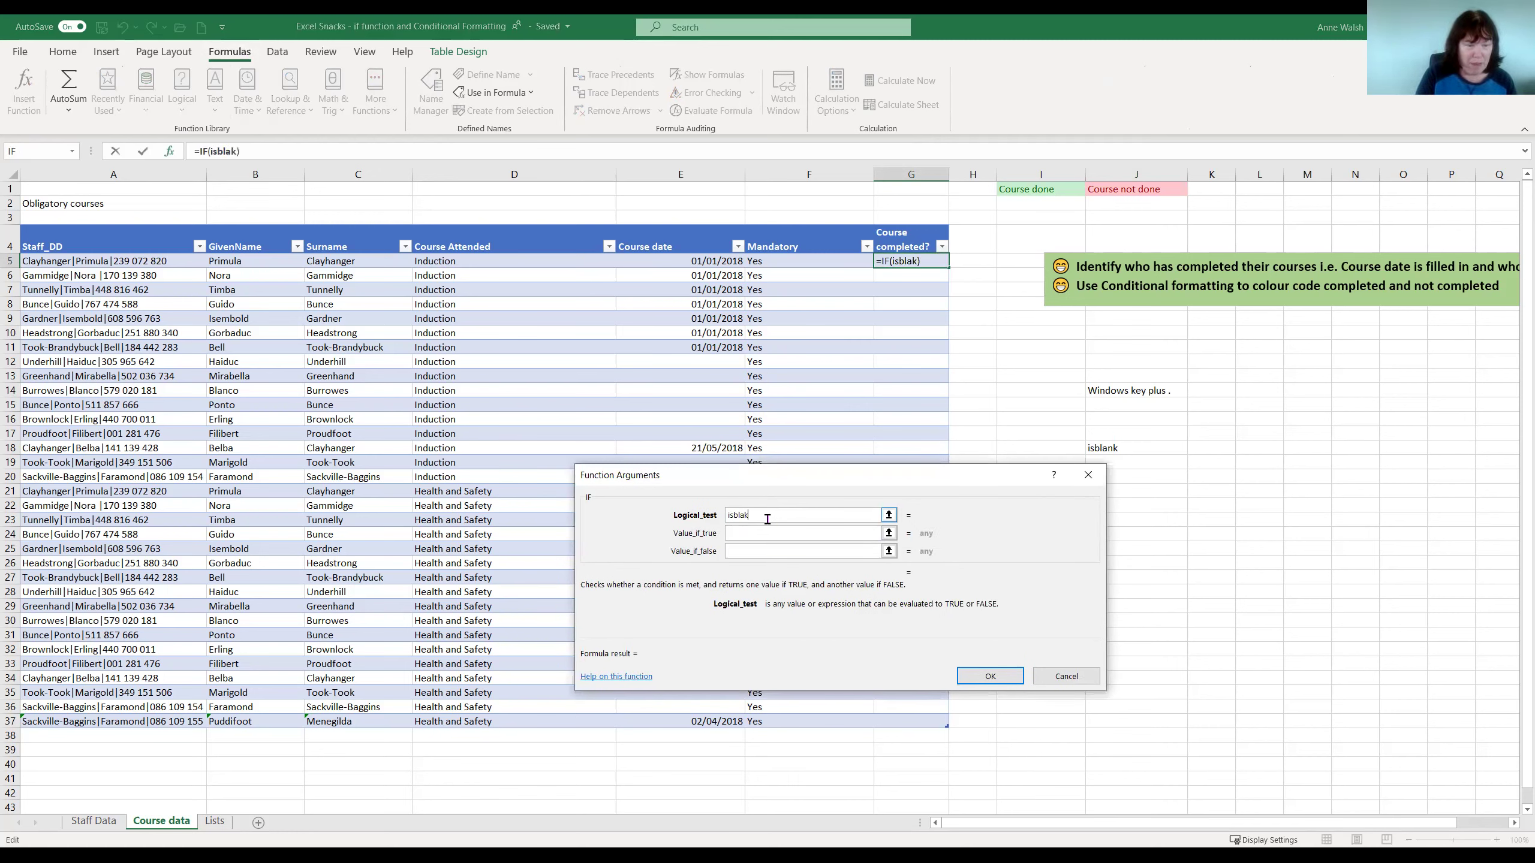
type("nk(")
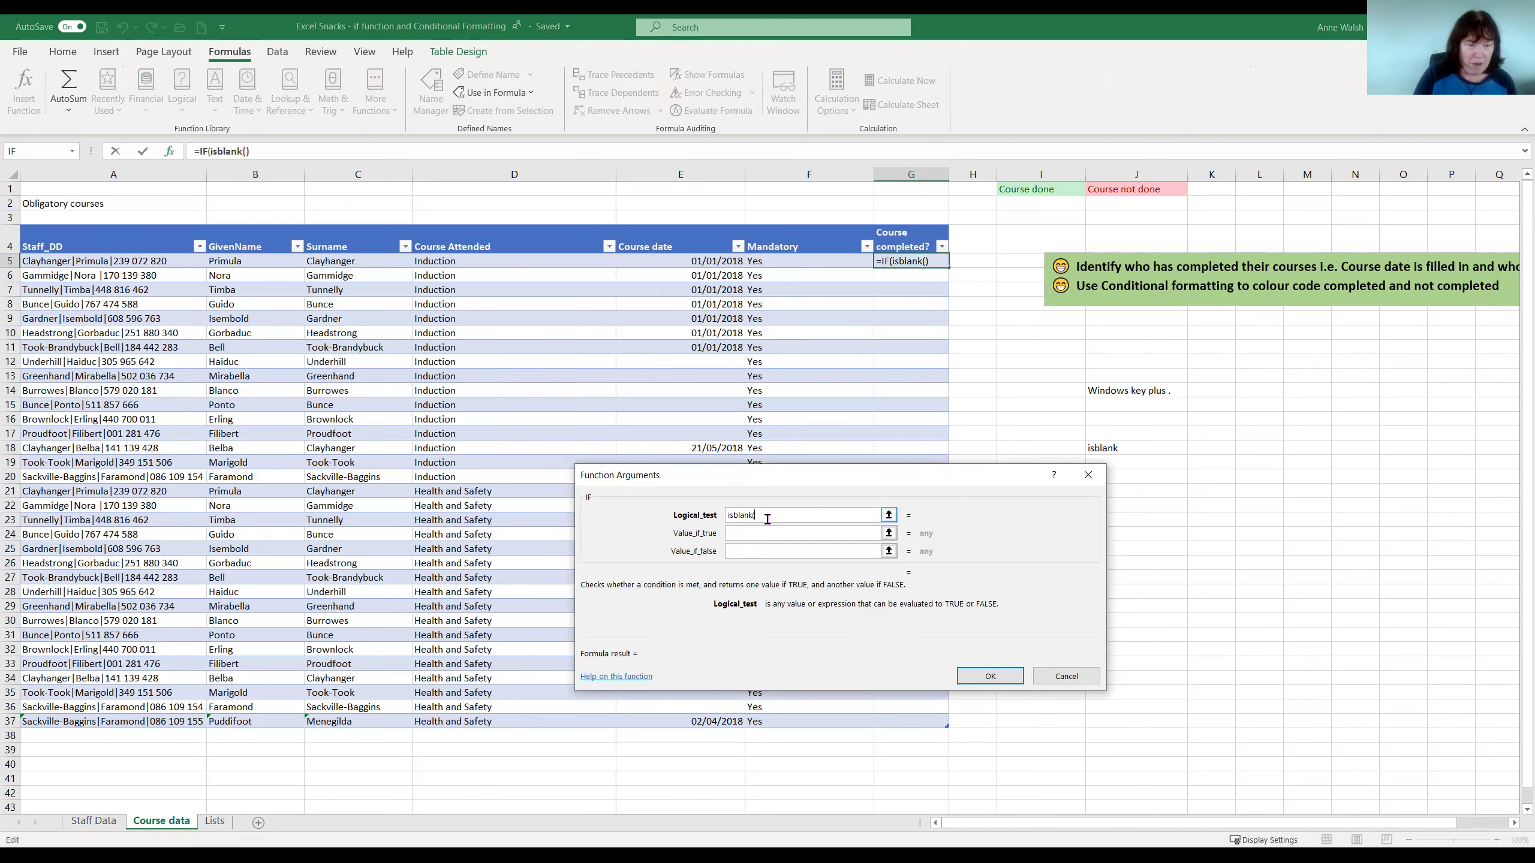
left_click(721, 262)
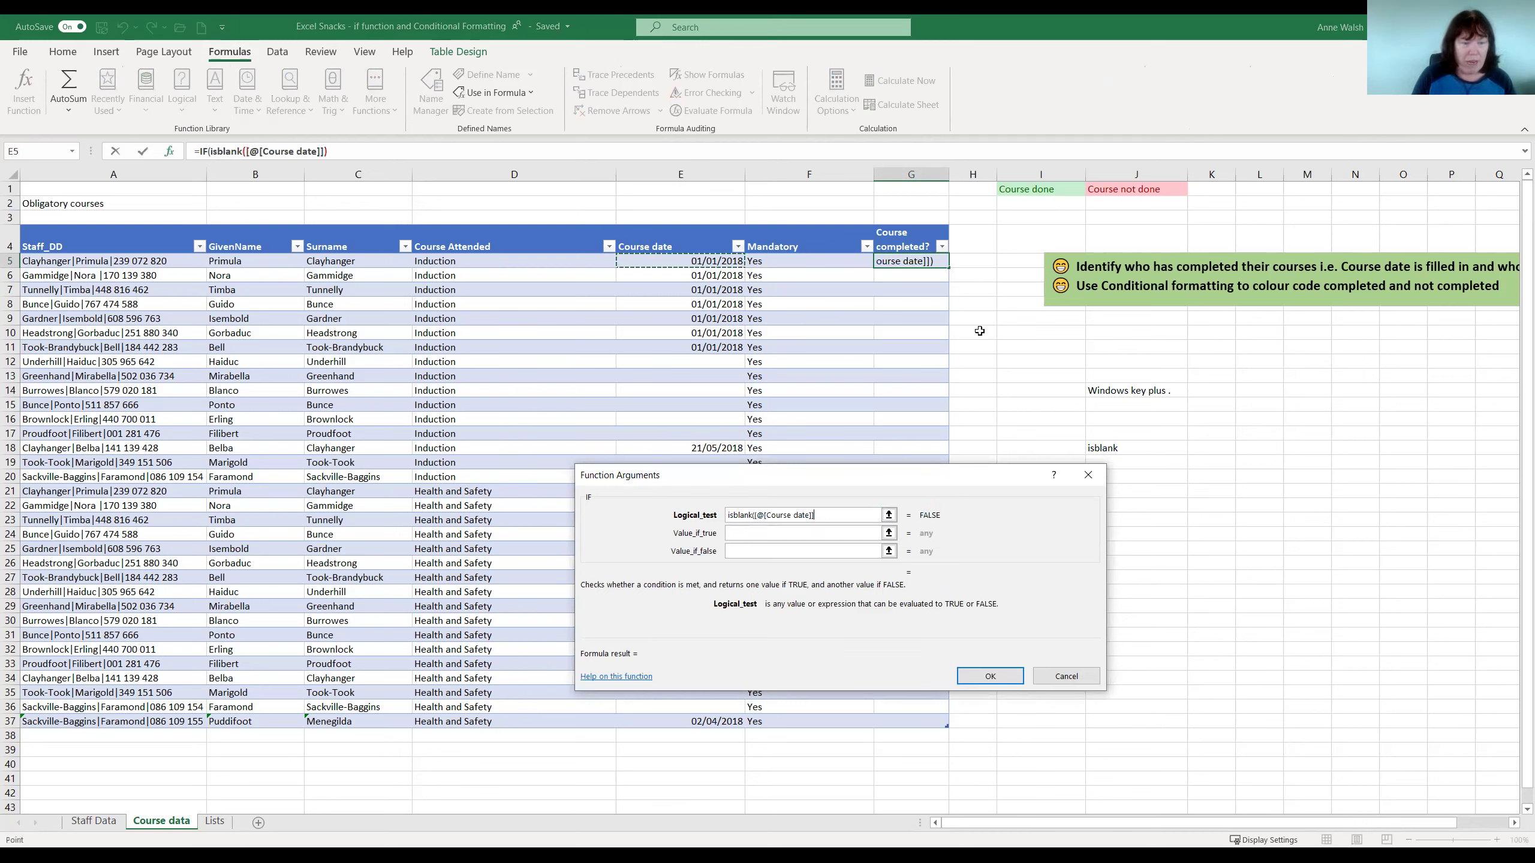
type(")")
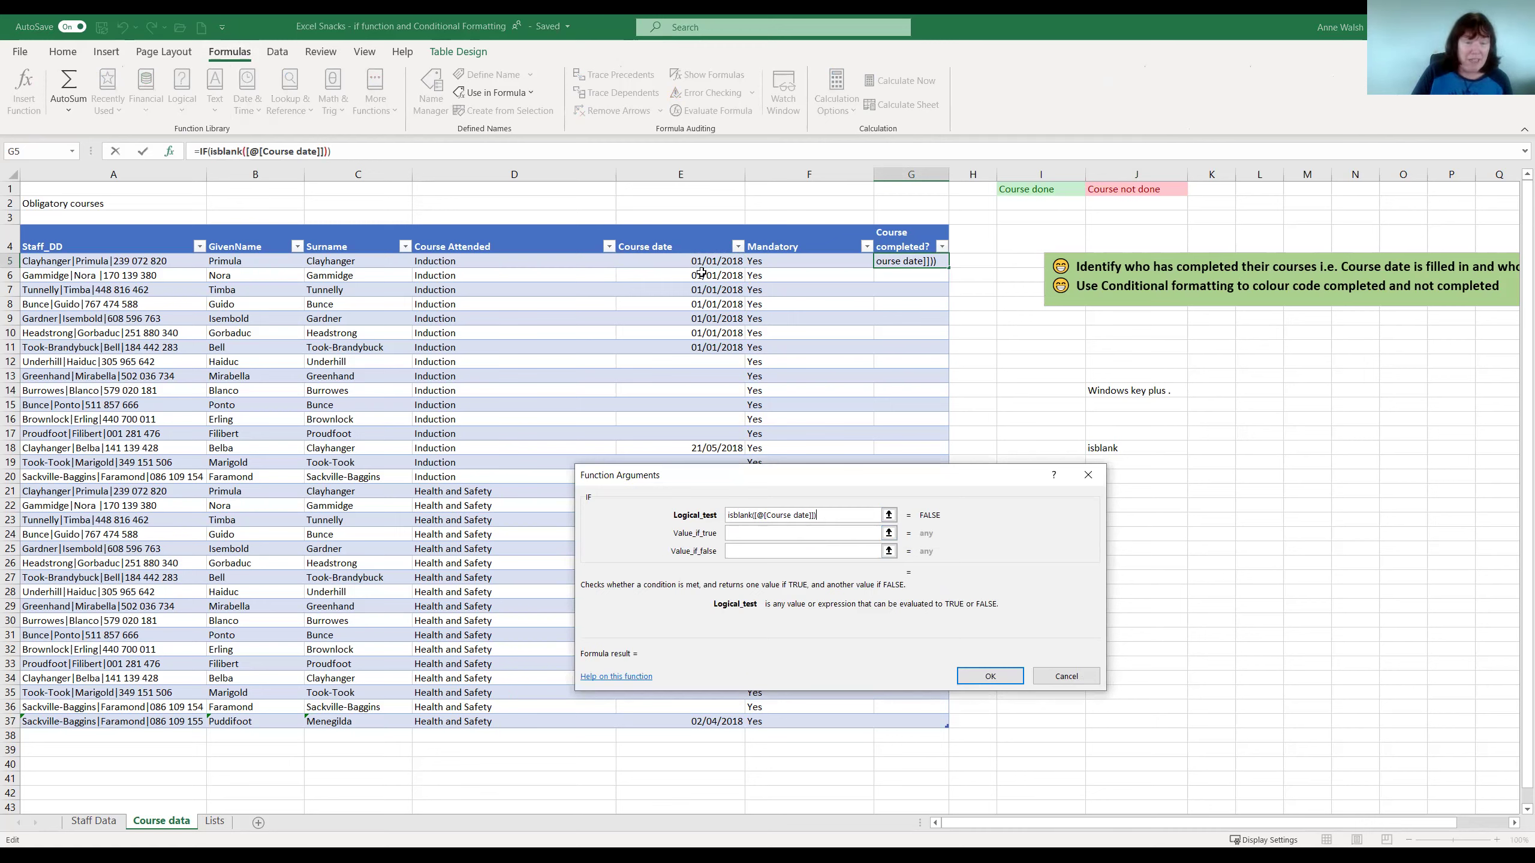
- Have the IF function return "Course not done" when true and "Course done" when false, and insert the formula
left_click(736, 534)
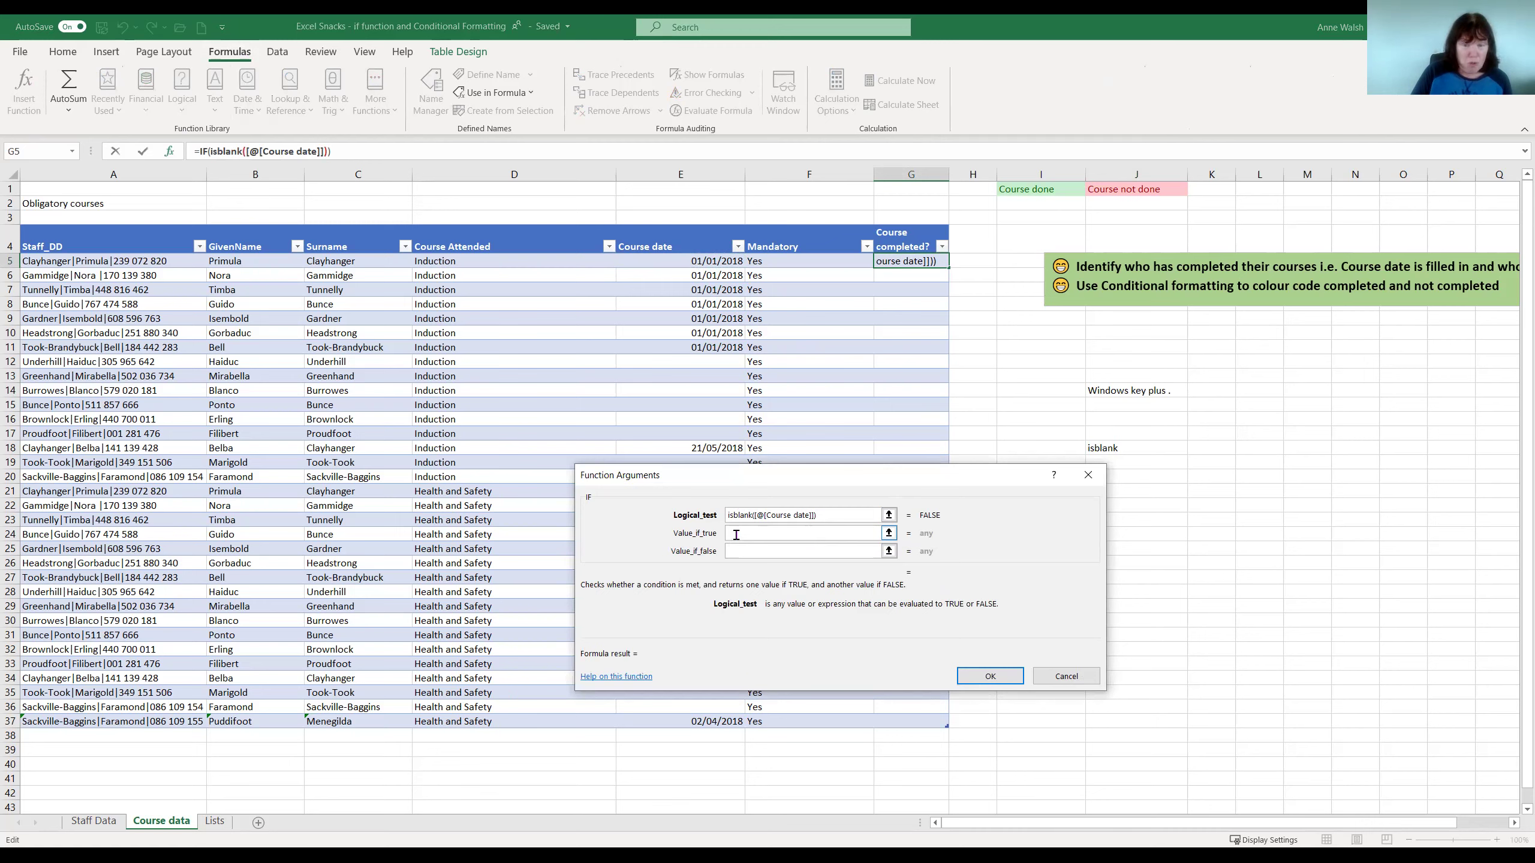
left_click(809, 542)
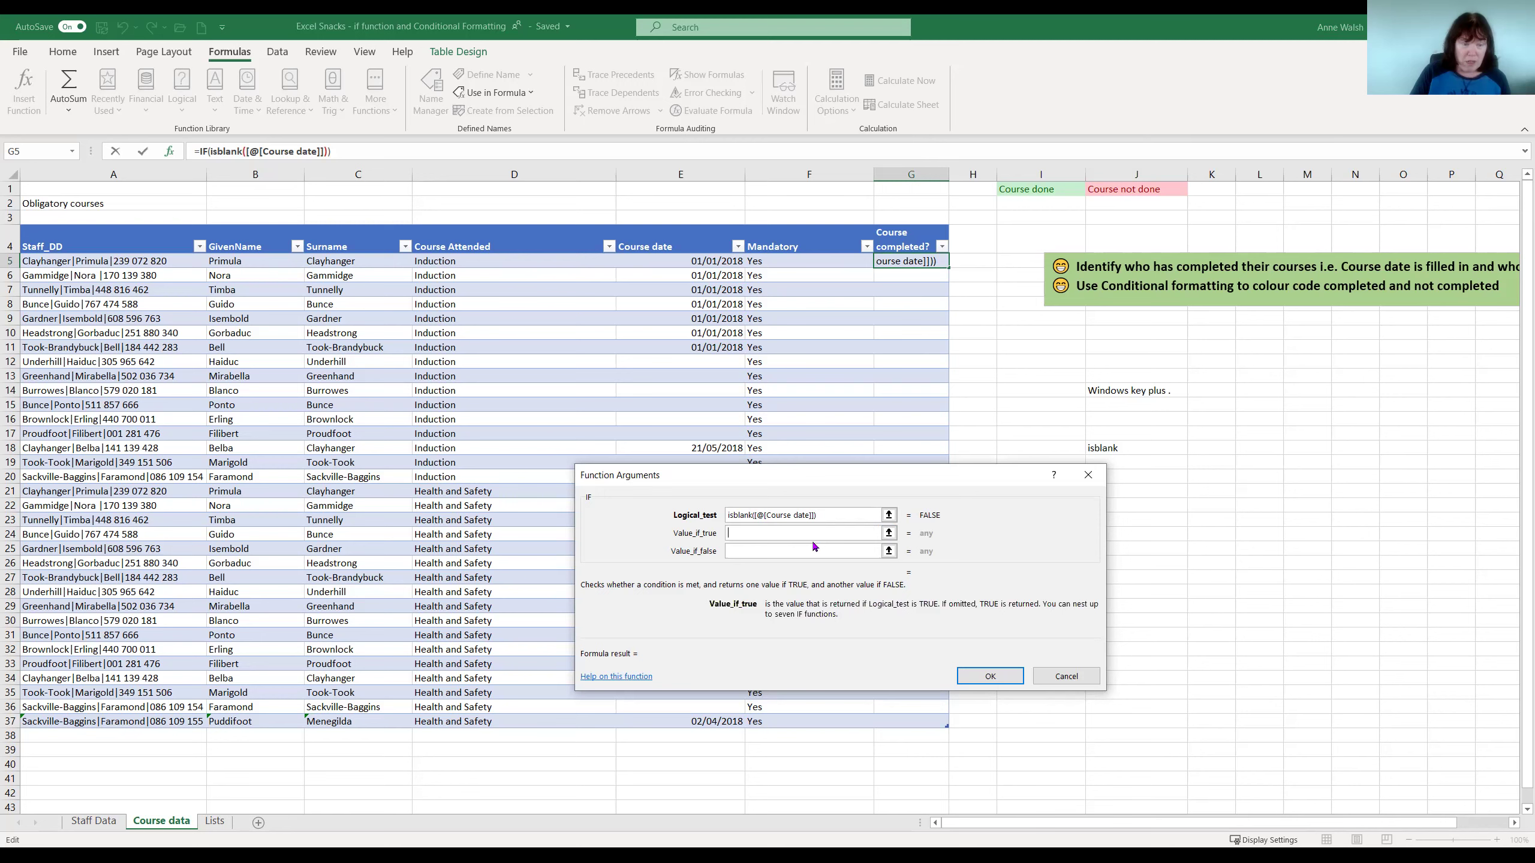
type("Cou")
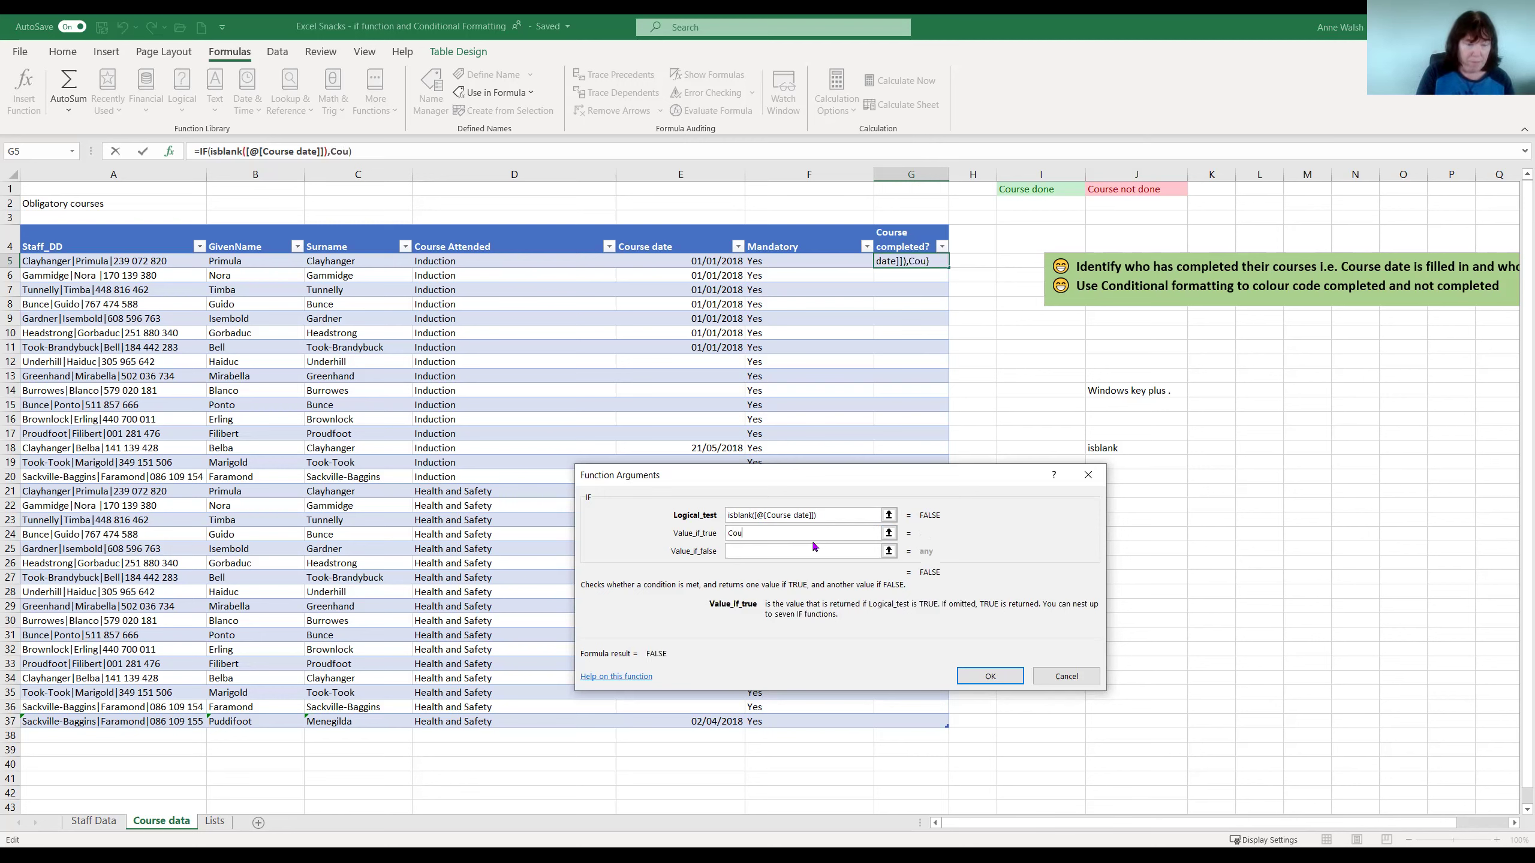
type("rse not done")
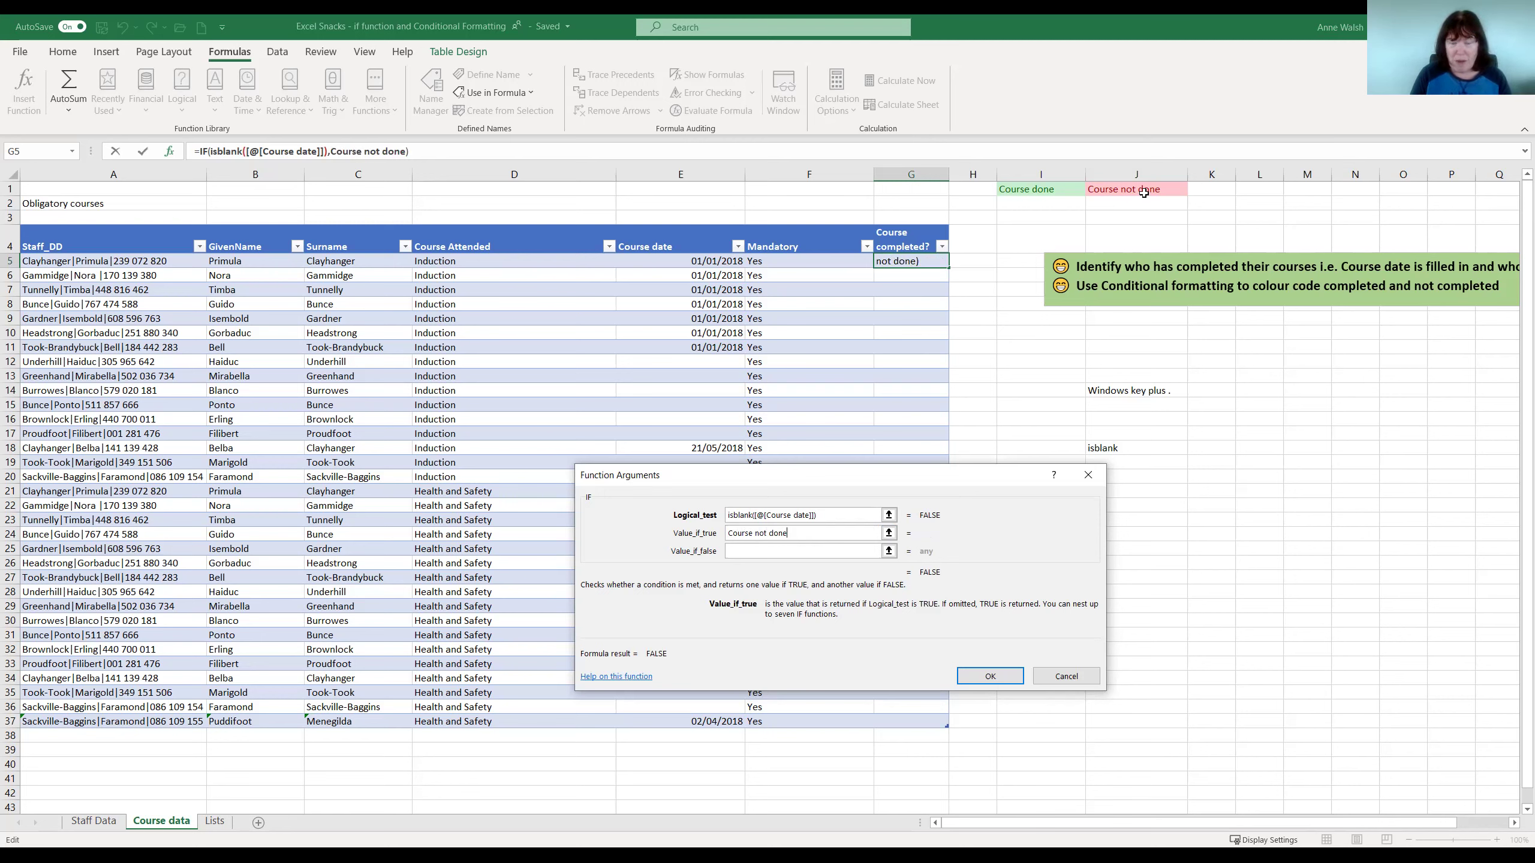
left_click(797, 551)
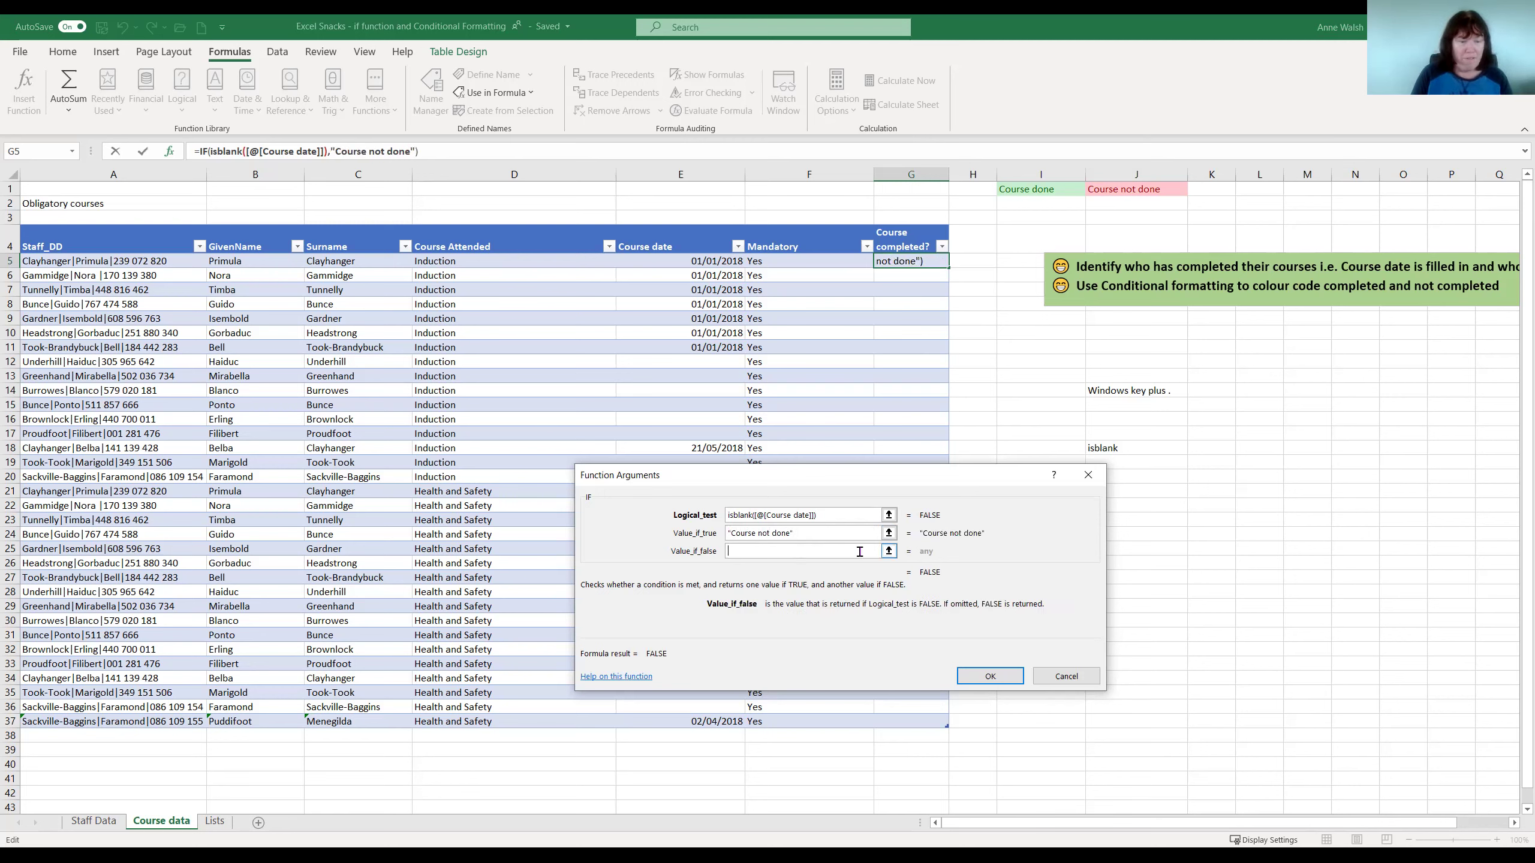
type("Cour")
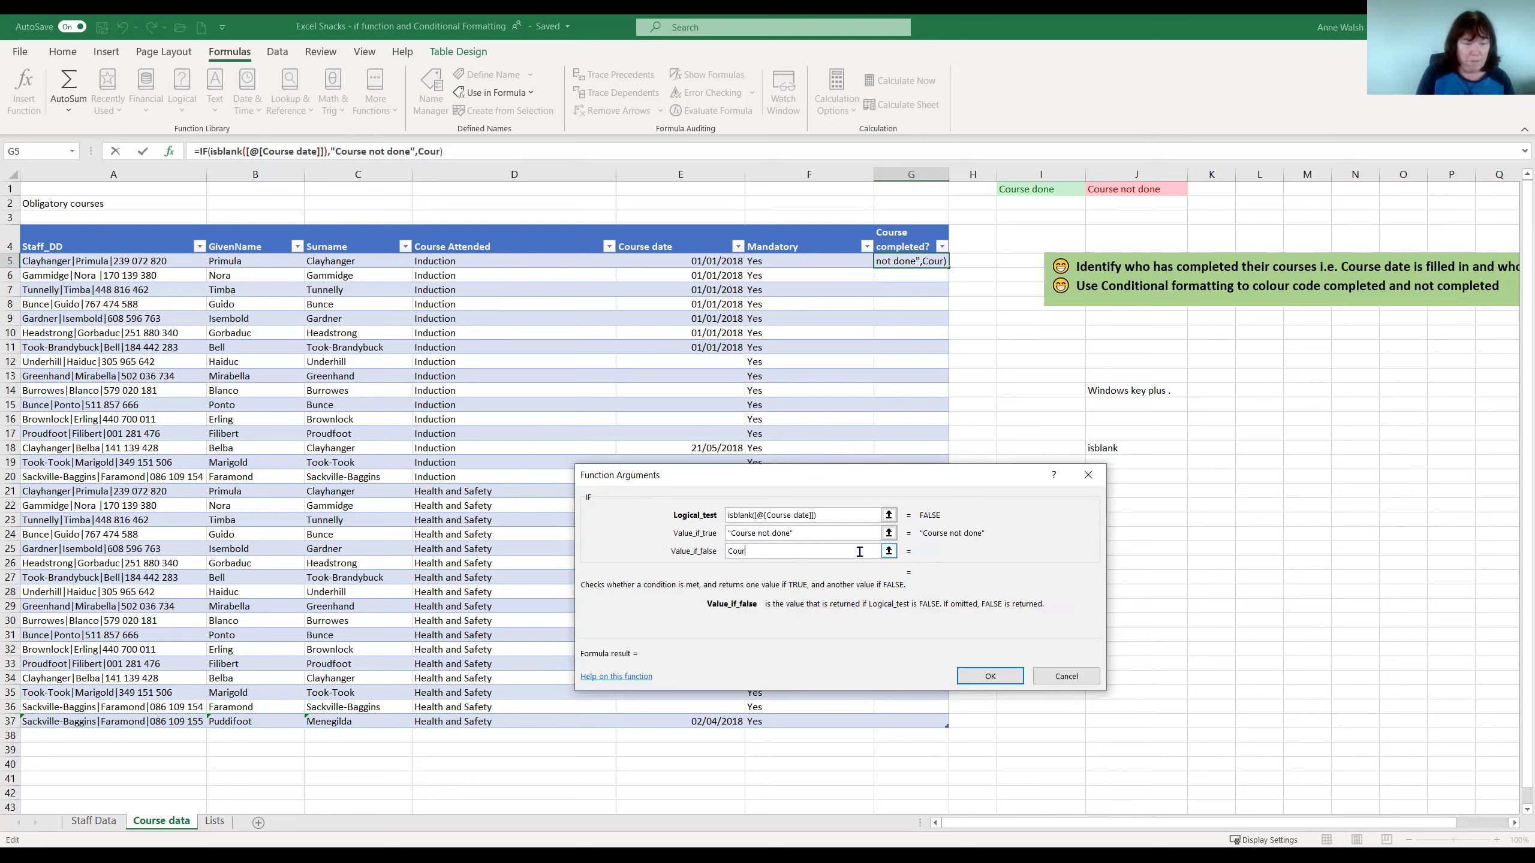
type("se done")
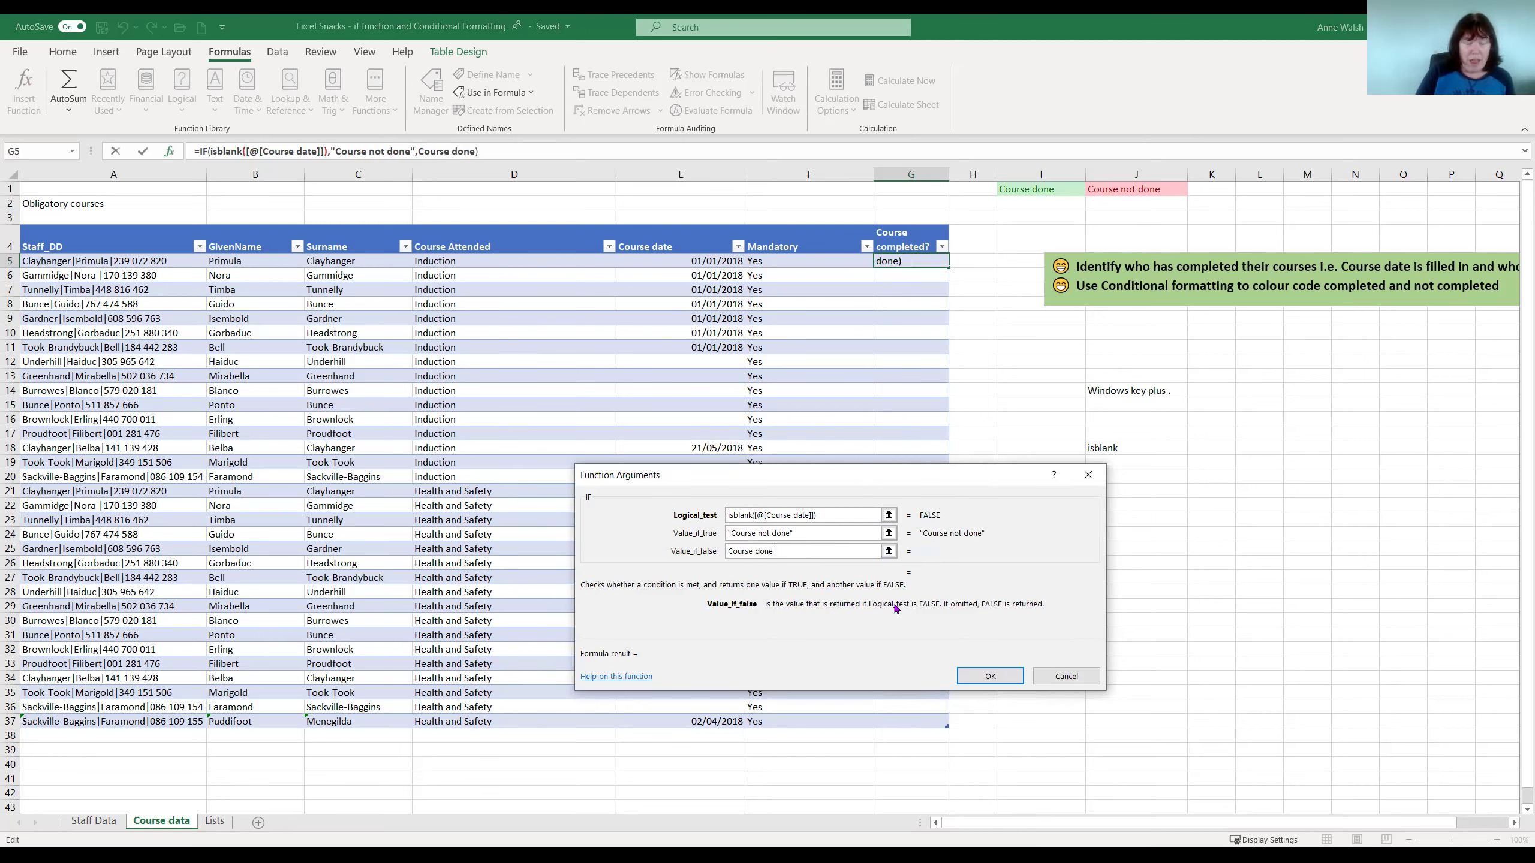
left_click(999, 678)
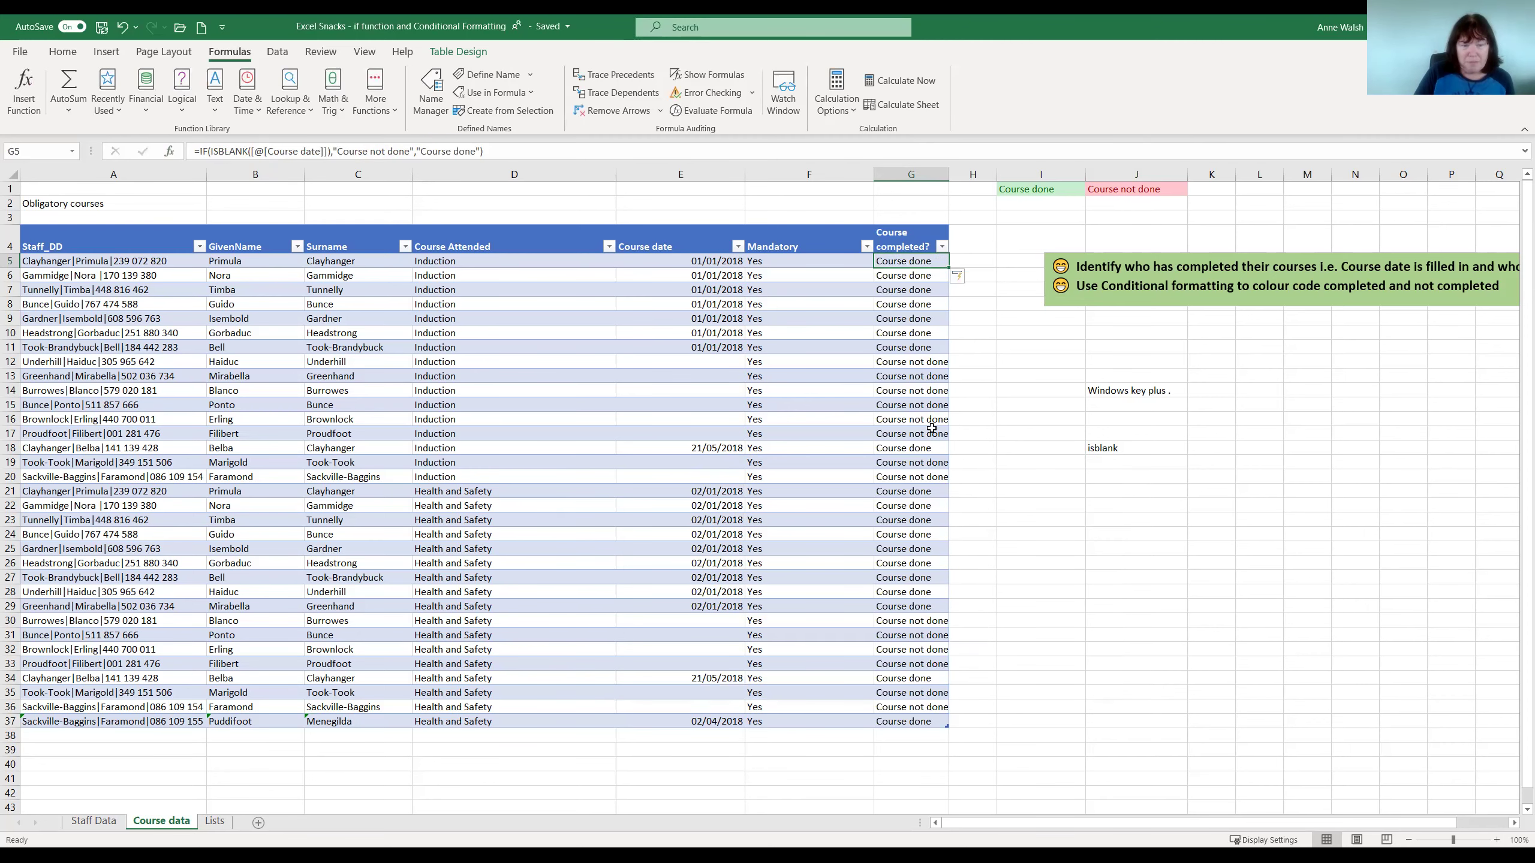
- Widen the Course completed? column to fit its text and select all of column G
left_click_drag(947, 177, 973, 178)
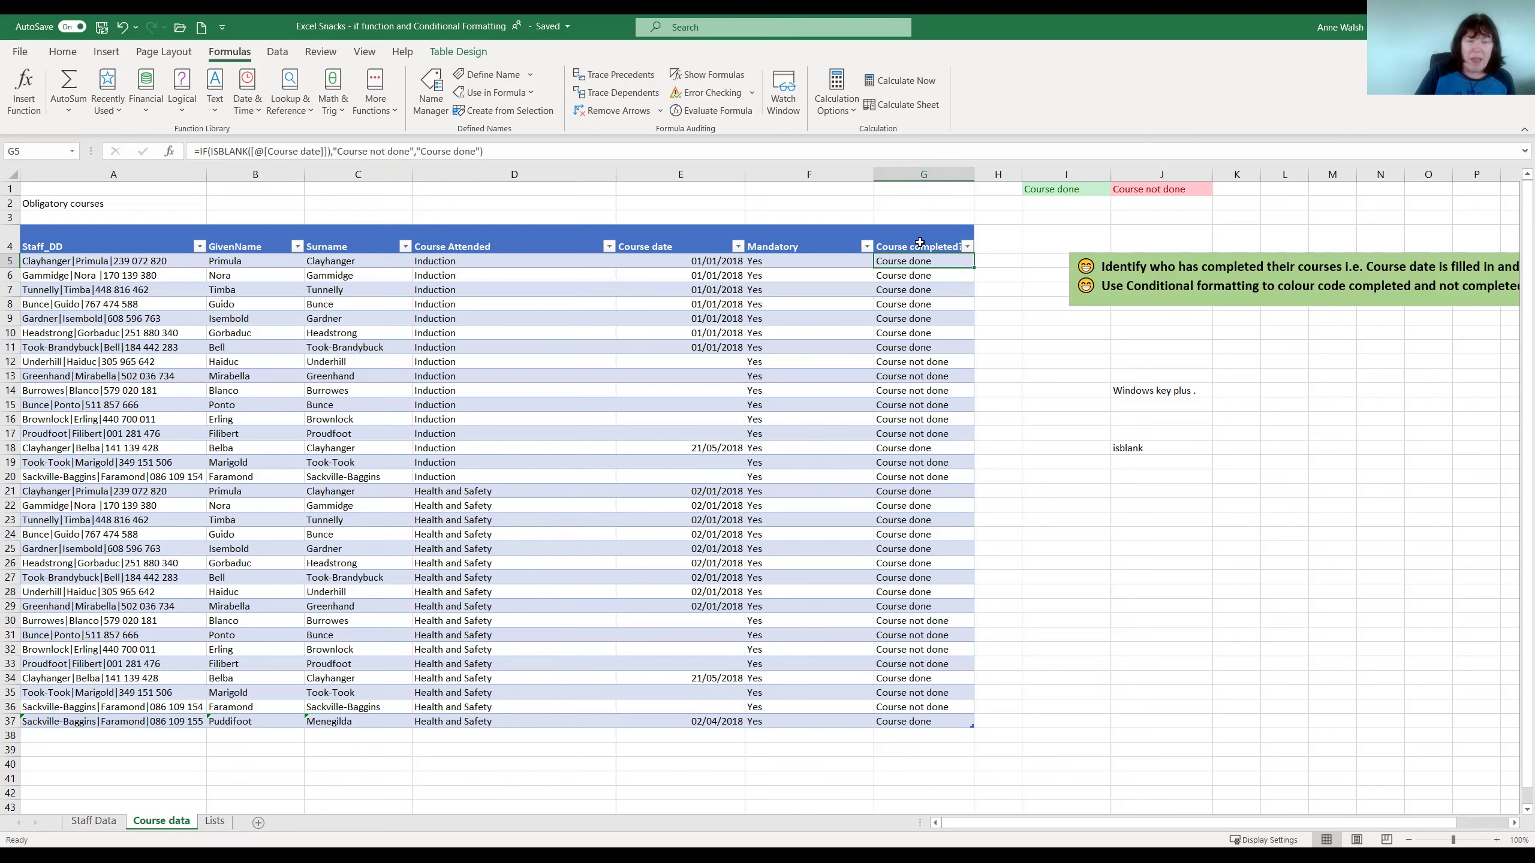
left_click(921, 175)
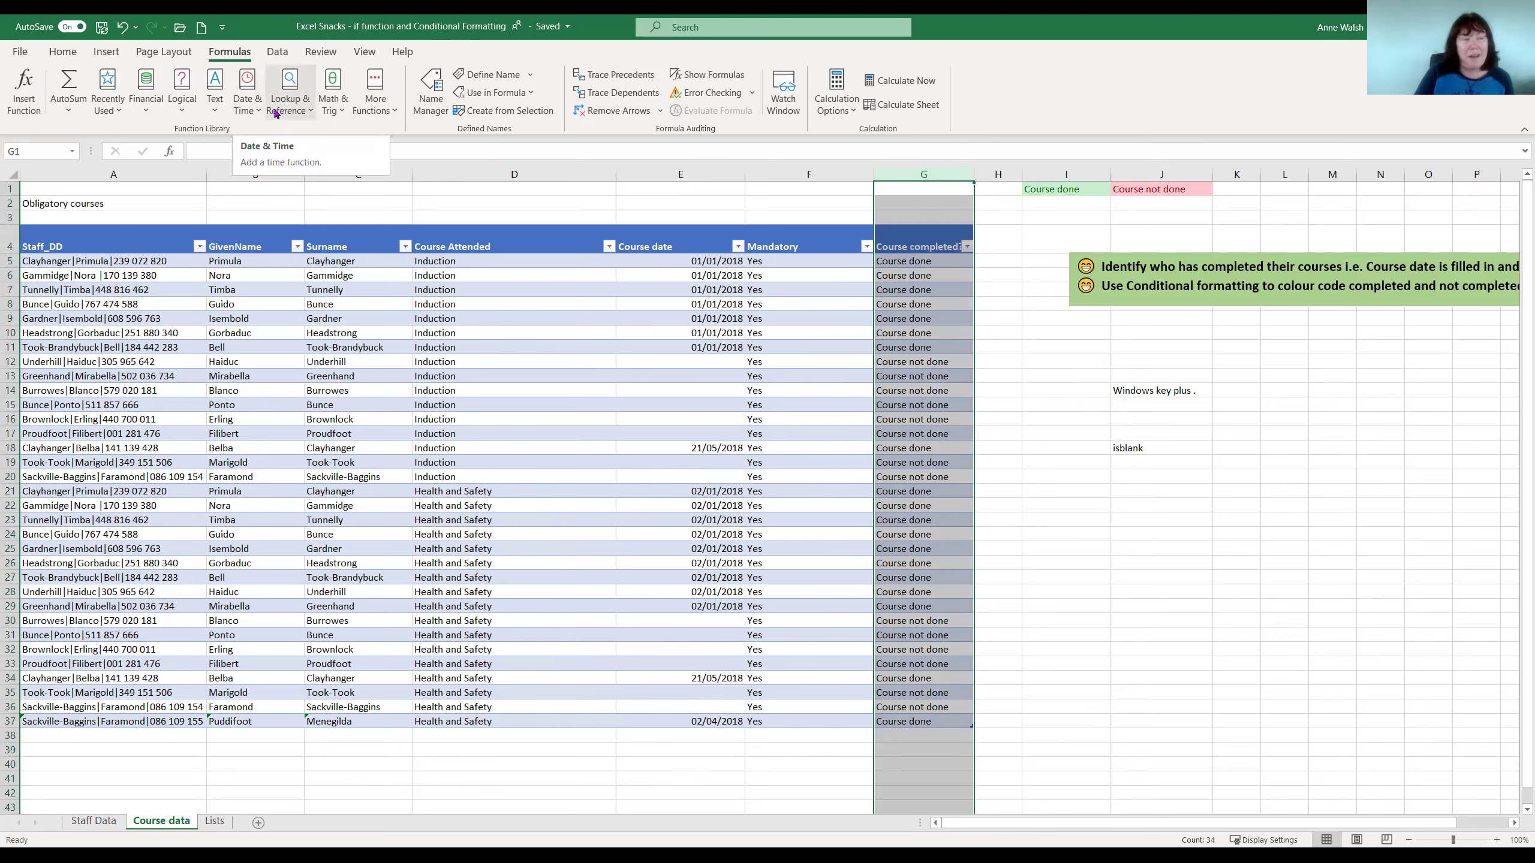
left_click(52, 55)
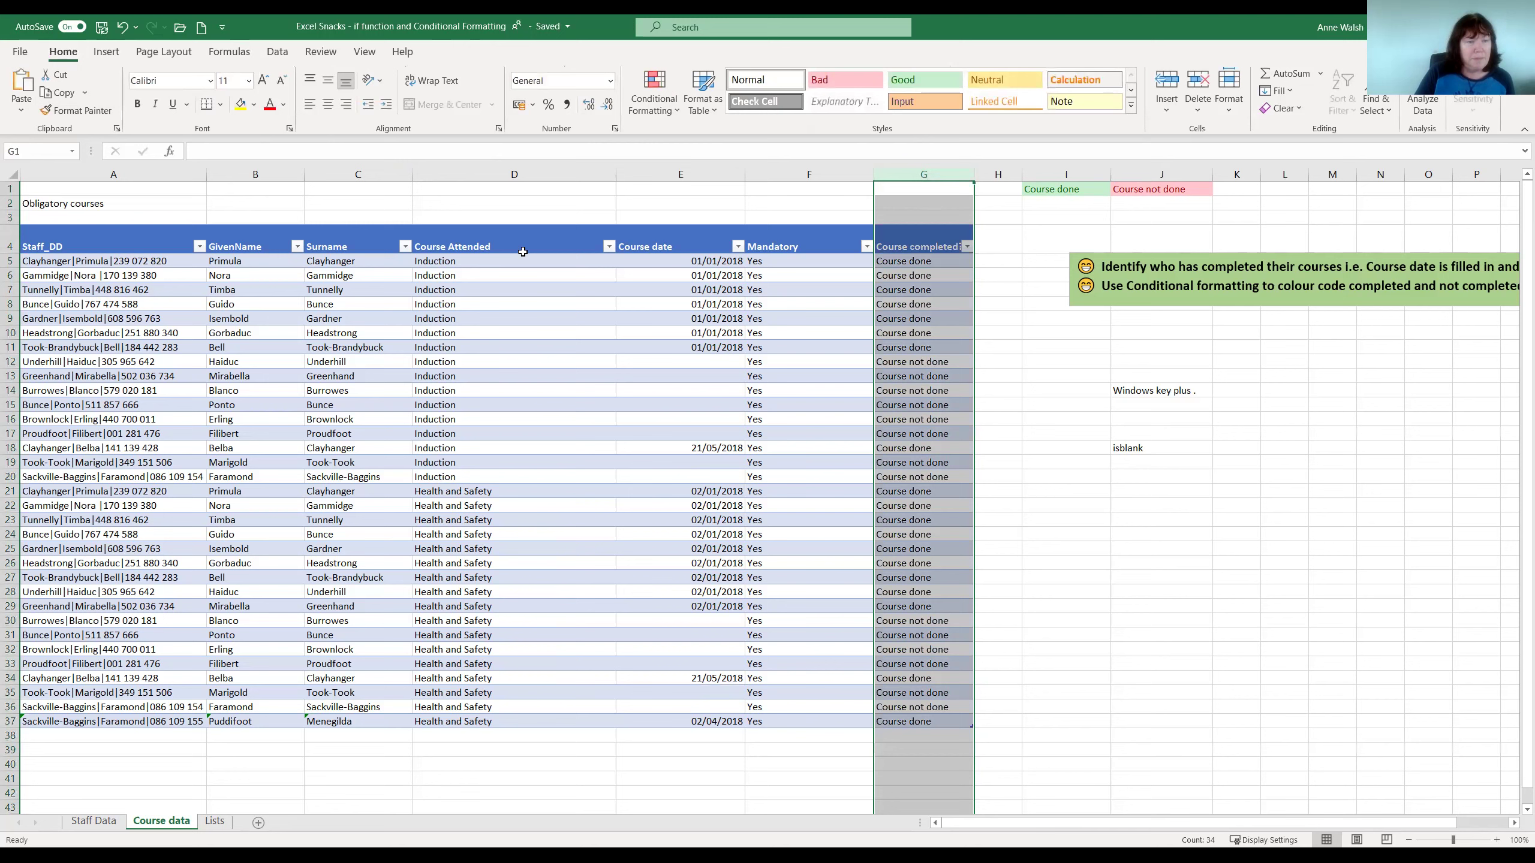
left_click(660, 113)
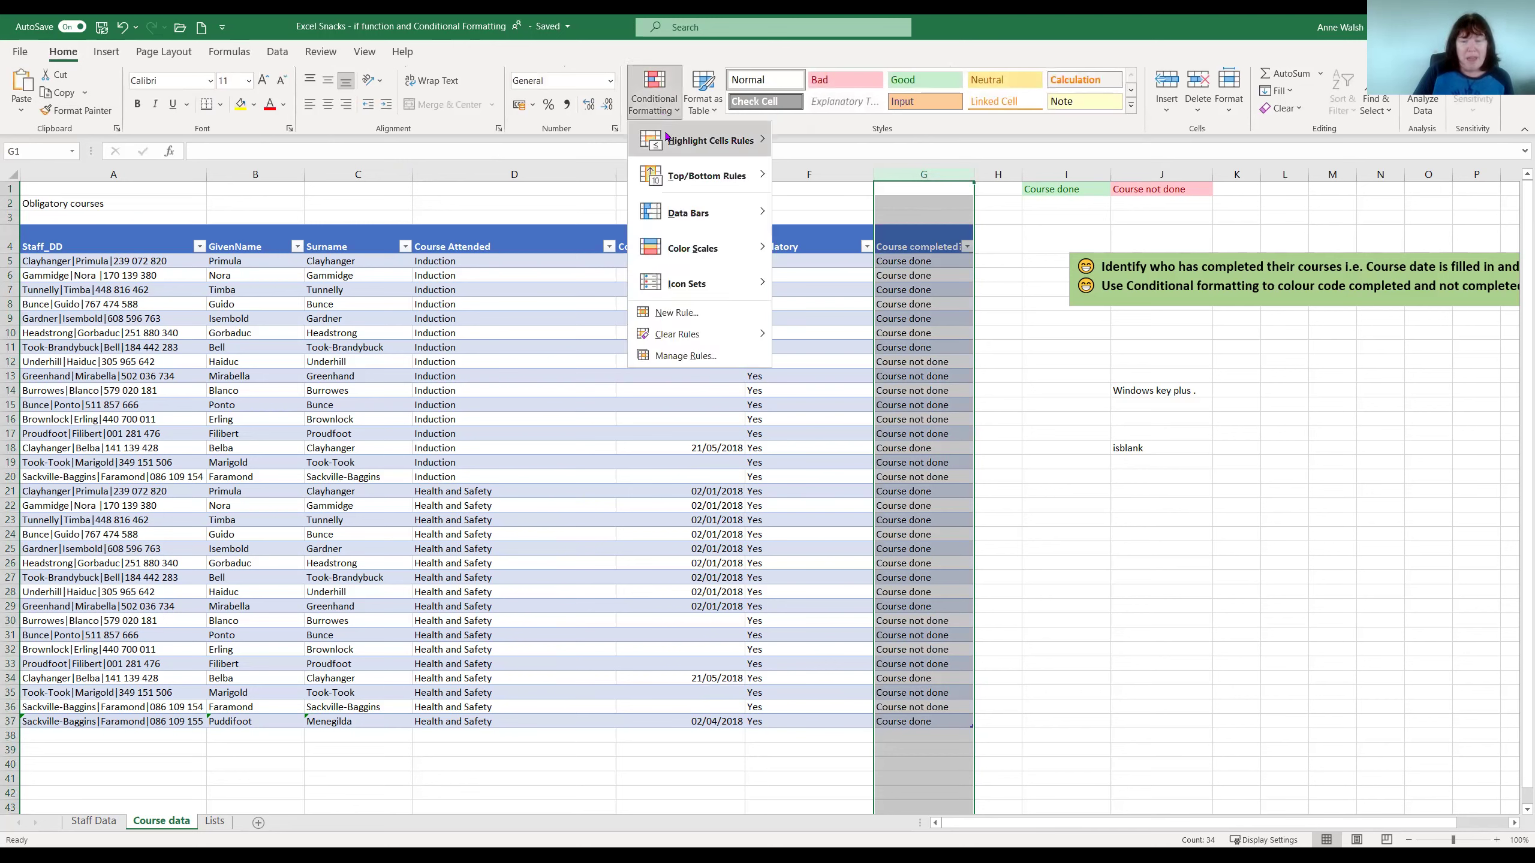
mouse_move(667, 137)
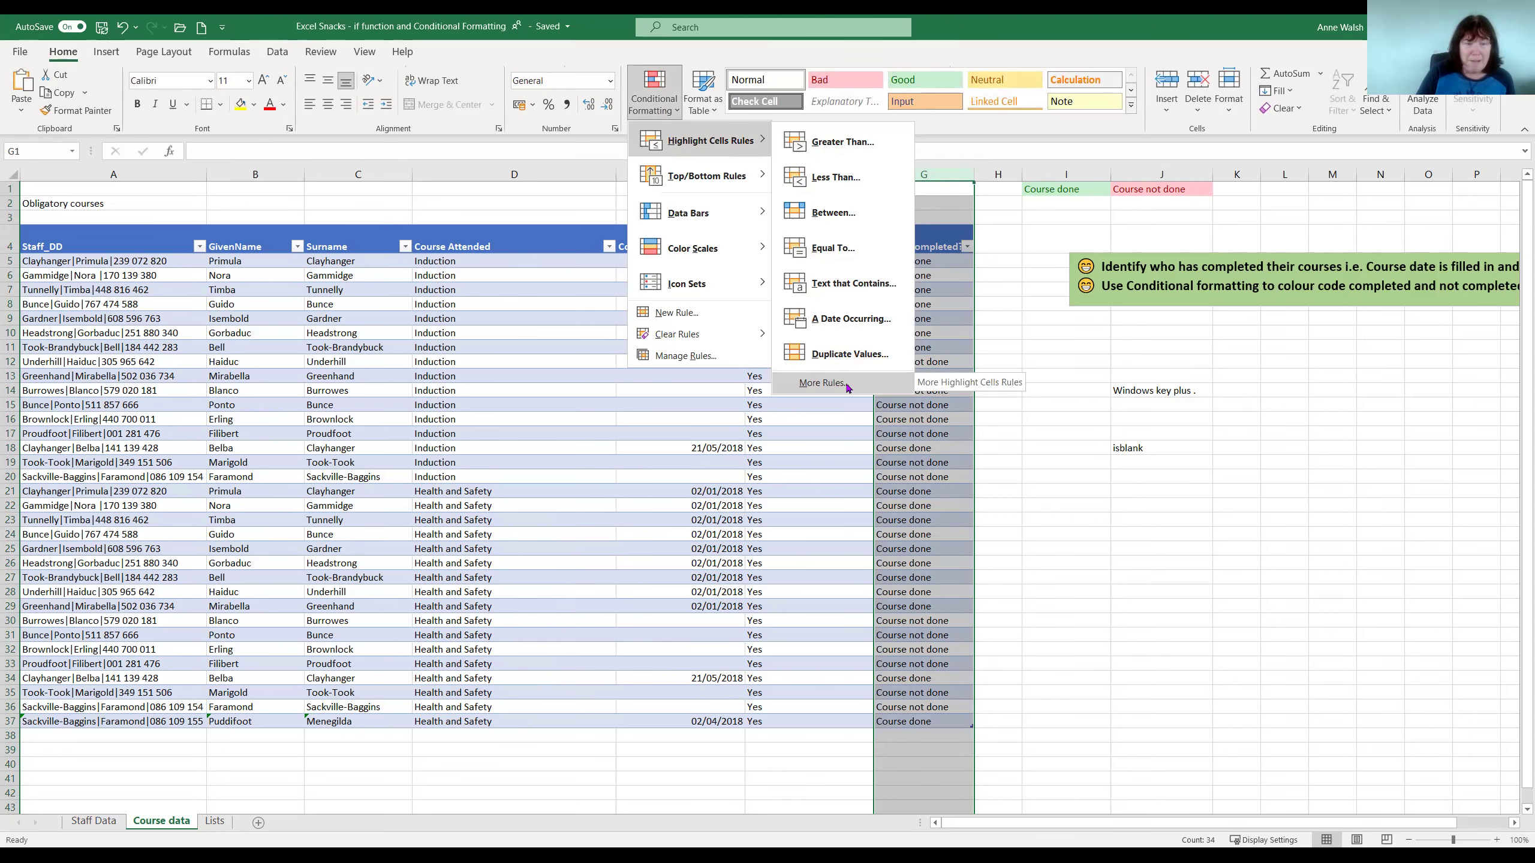
left_click(822, 382)
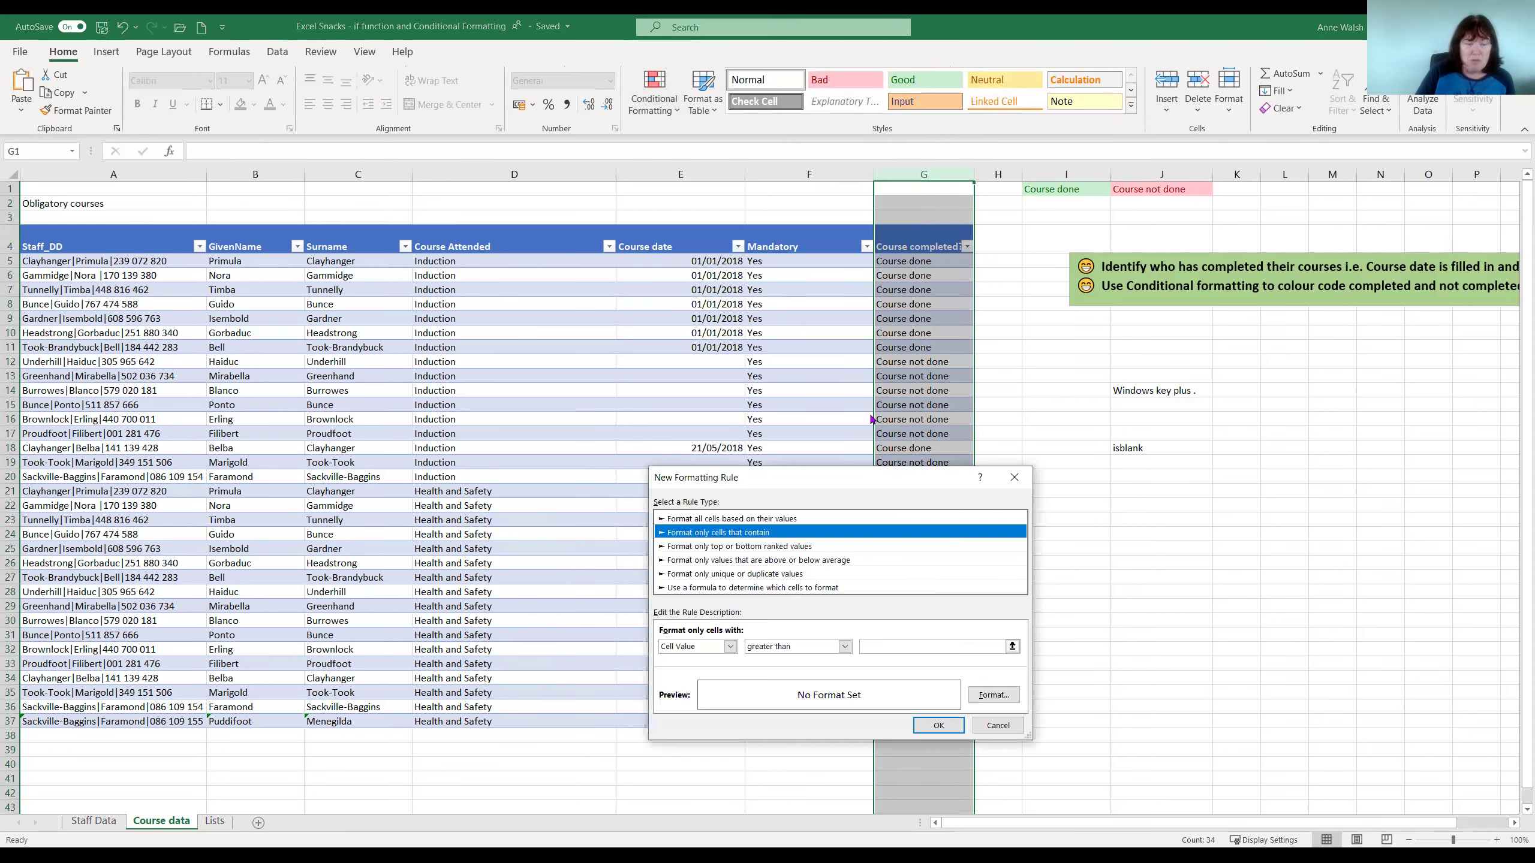
left_click(845, 646)
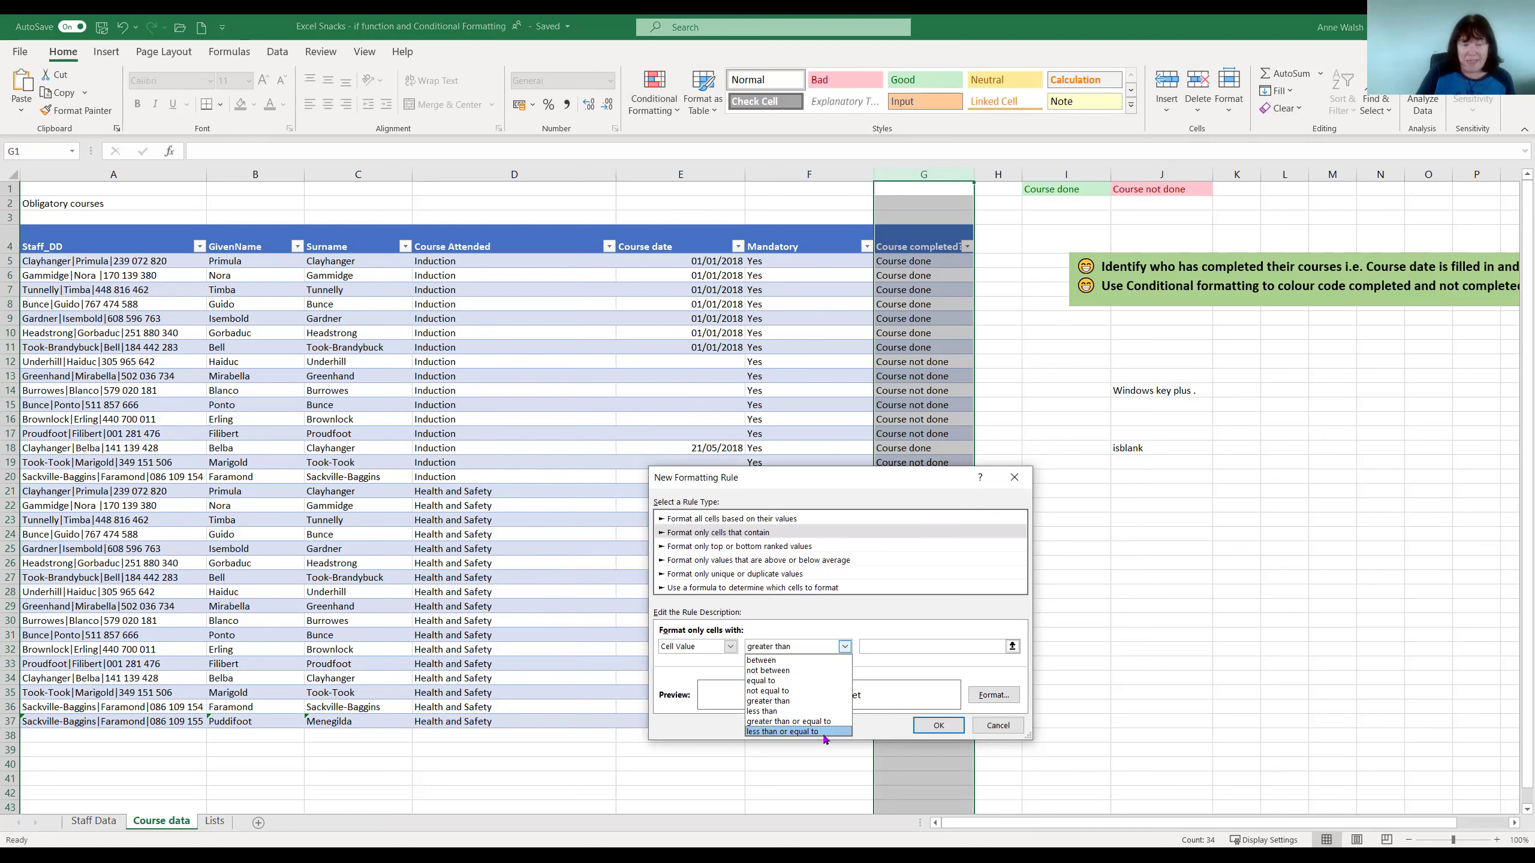
left_click(998, 726)
left_click(997, 726)
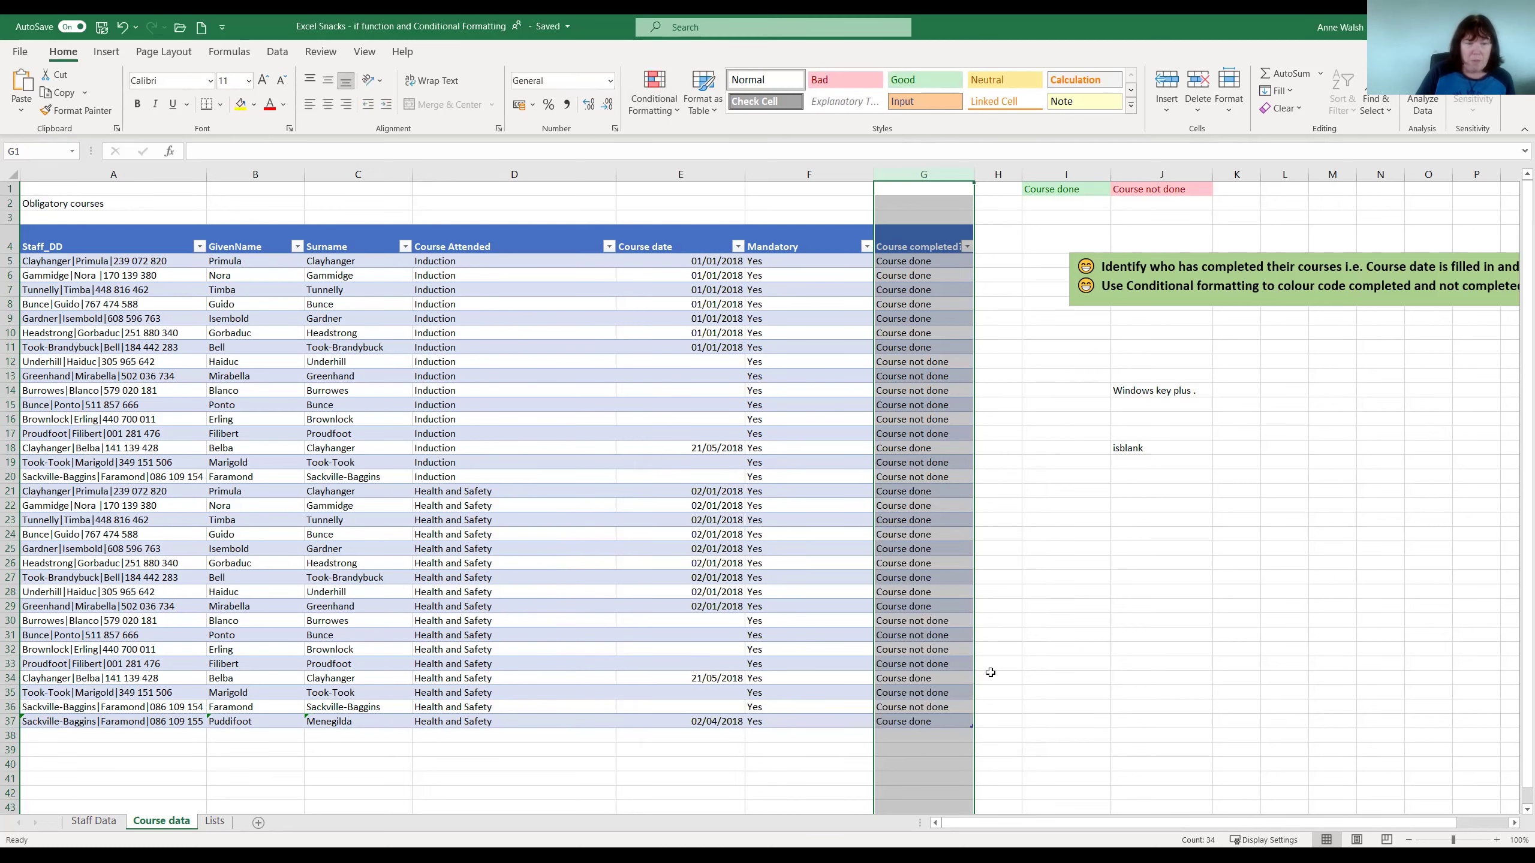
- Add an Equal To conditional formatting rule to column G that references cell I1, using Green Fill with Dark Green Text
left_click(668, 115)
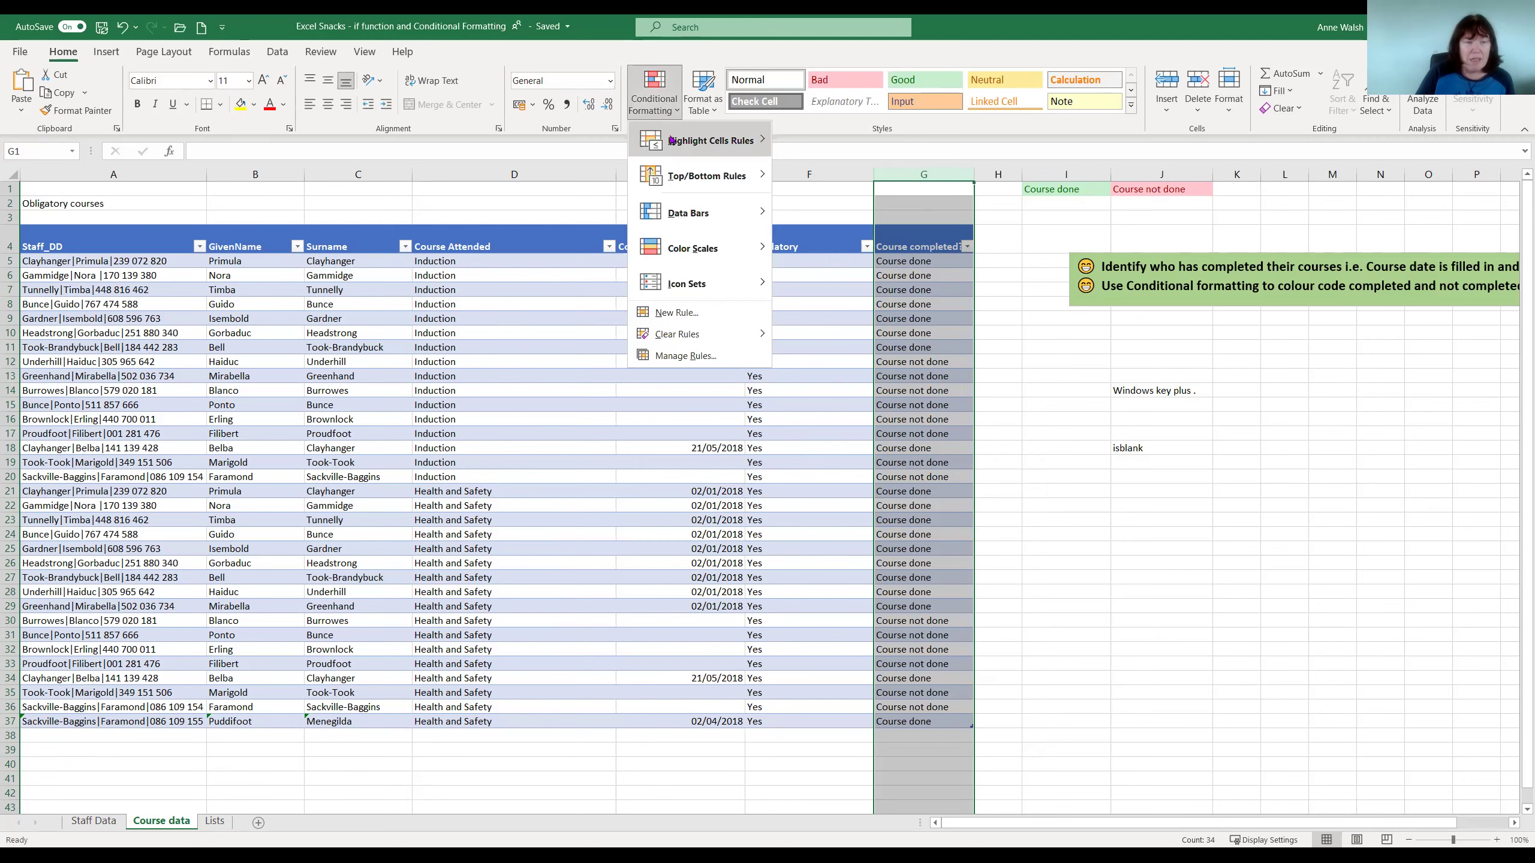
mouse_move(671, 140)
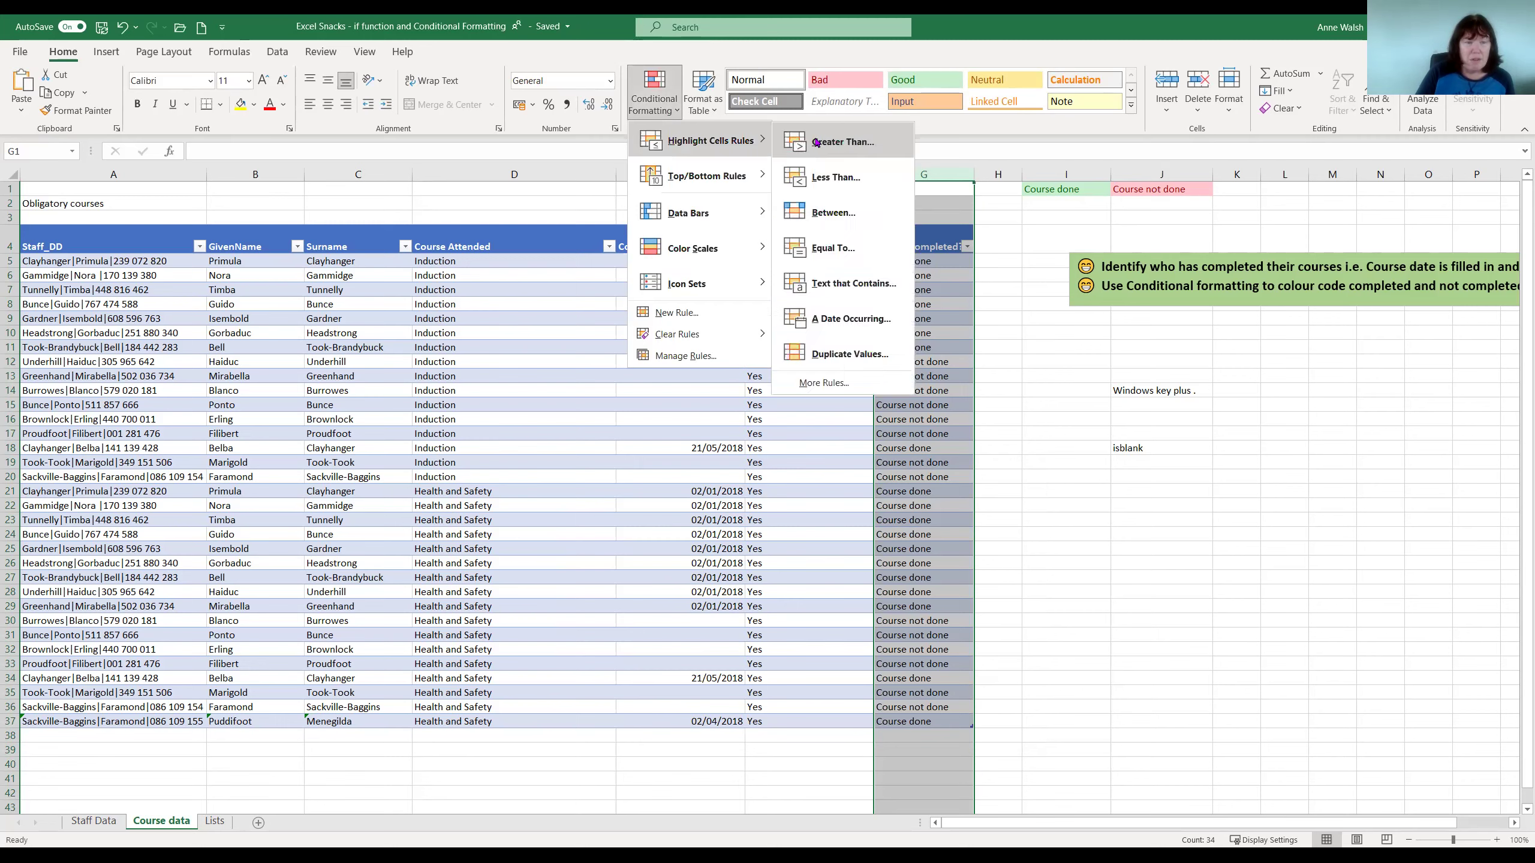
left_click(833, 248)
left_click(1063, 189)
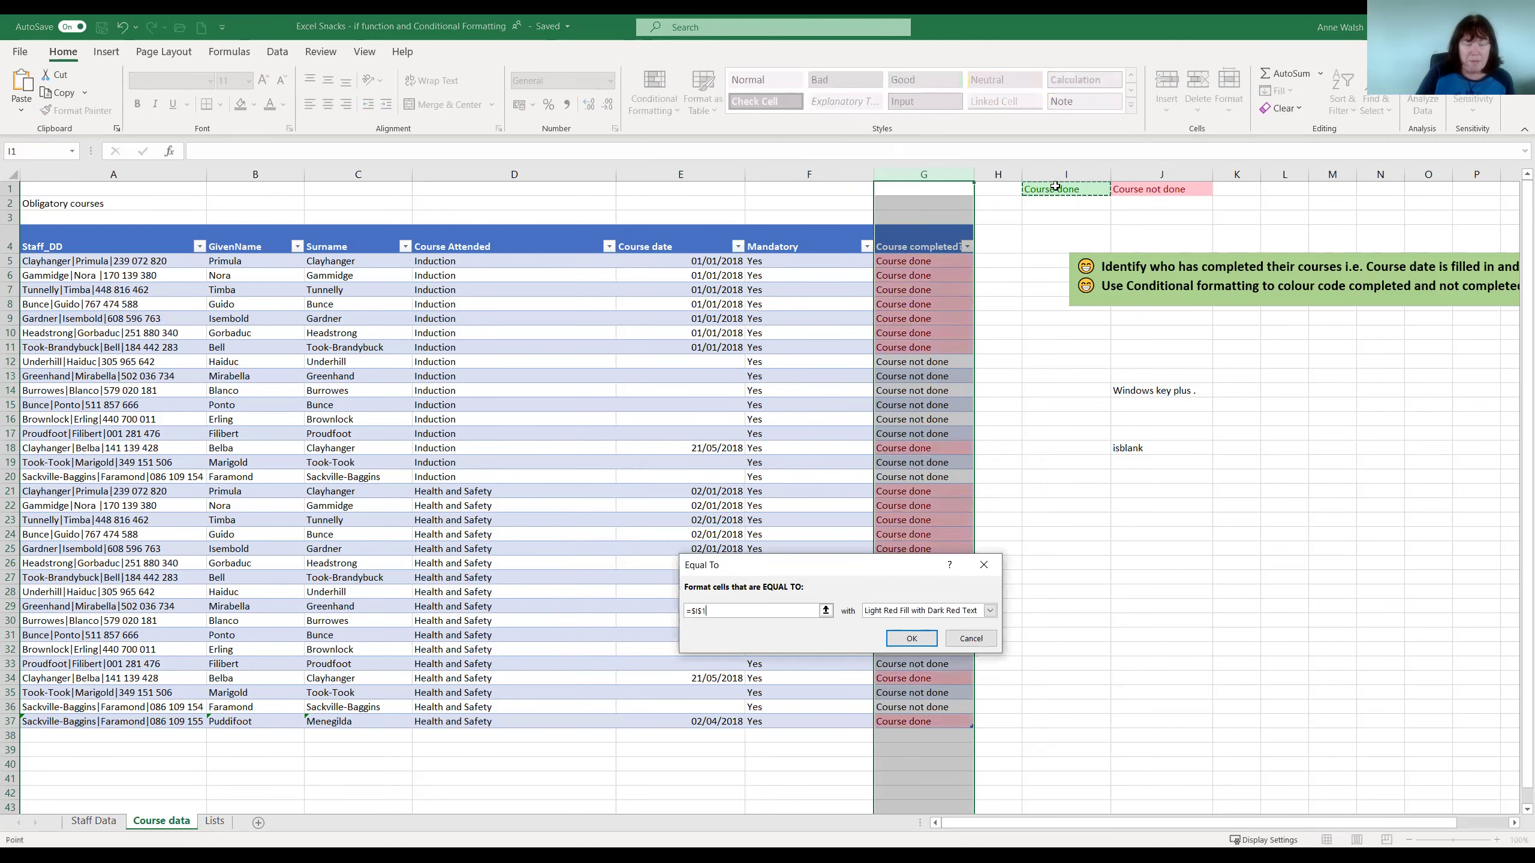
left_click(990, 611)
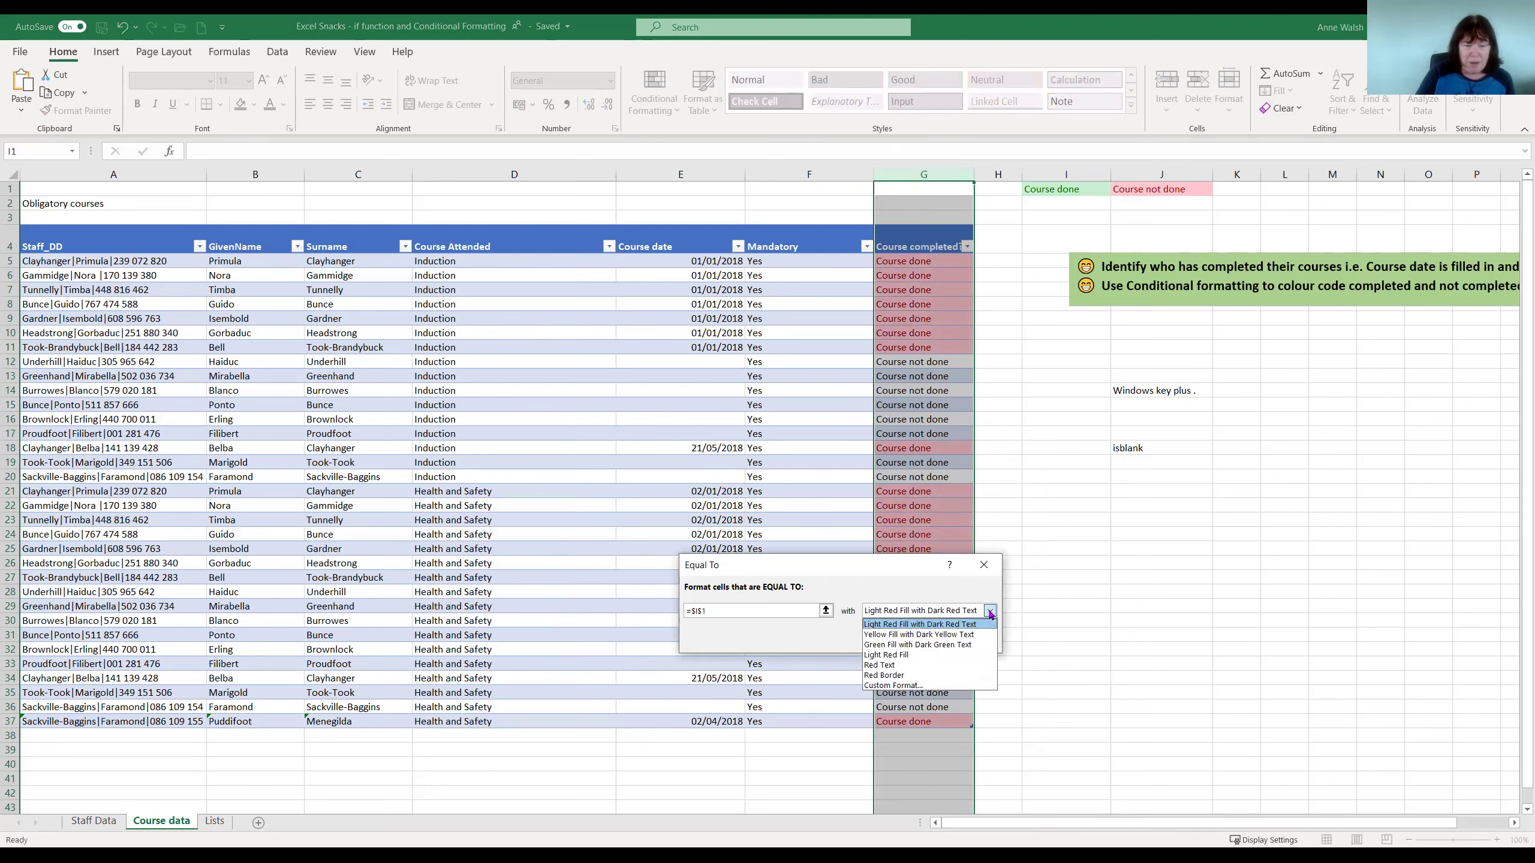
left_click(968, 646)
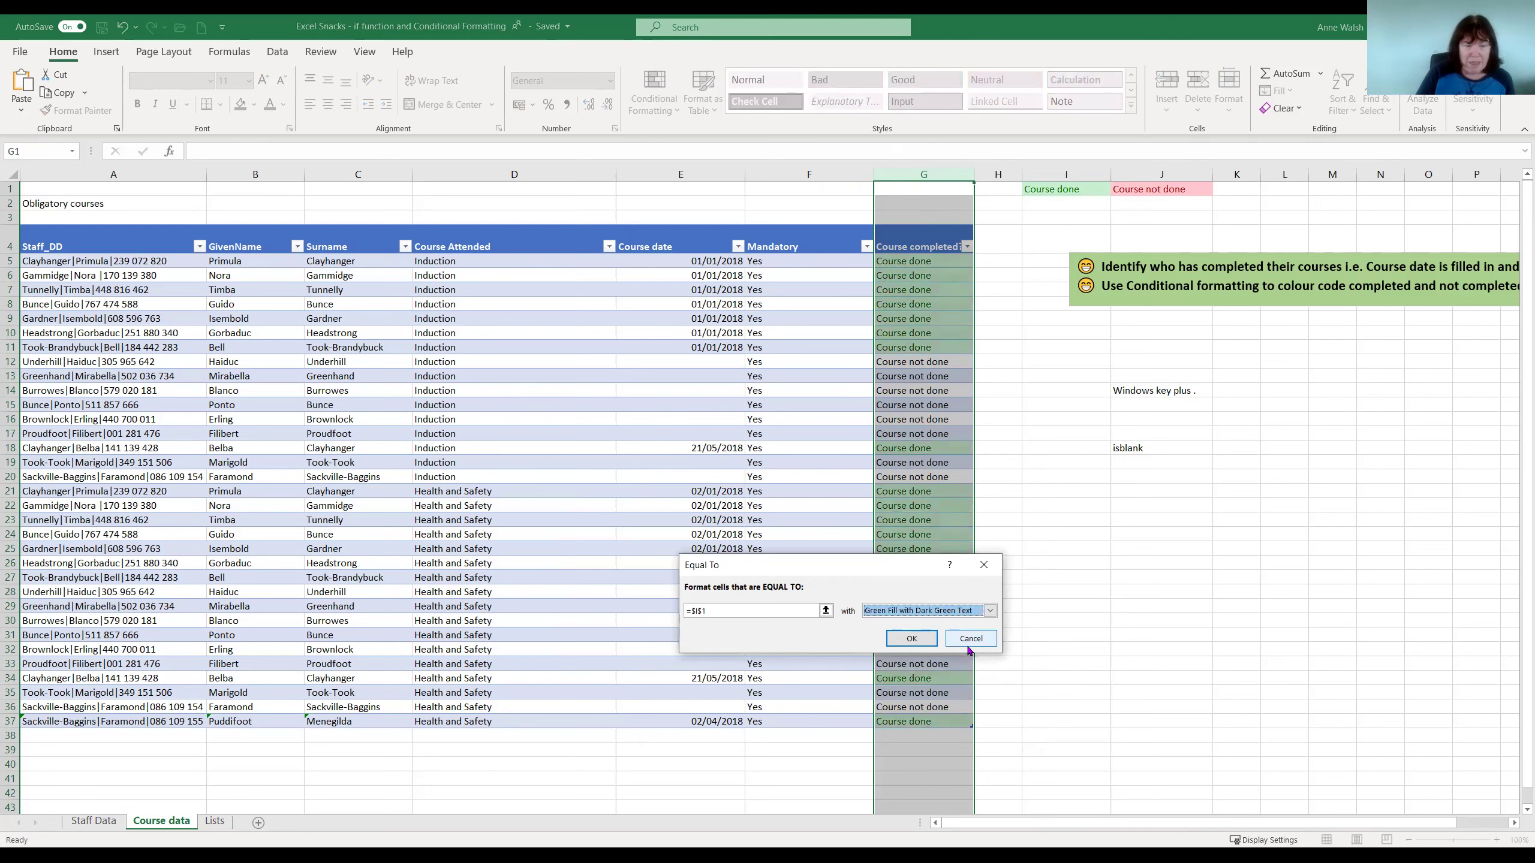
left_click(912, 638)
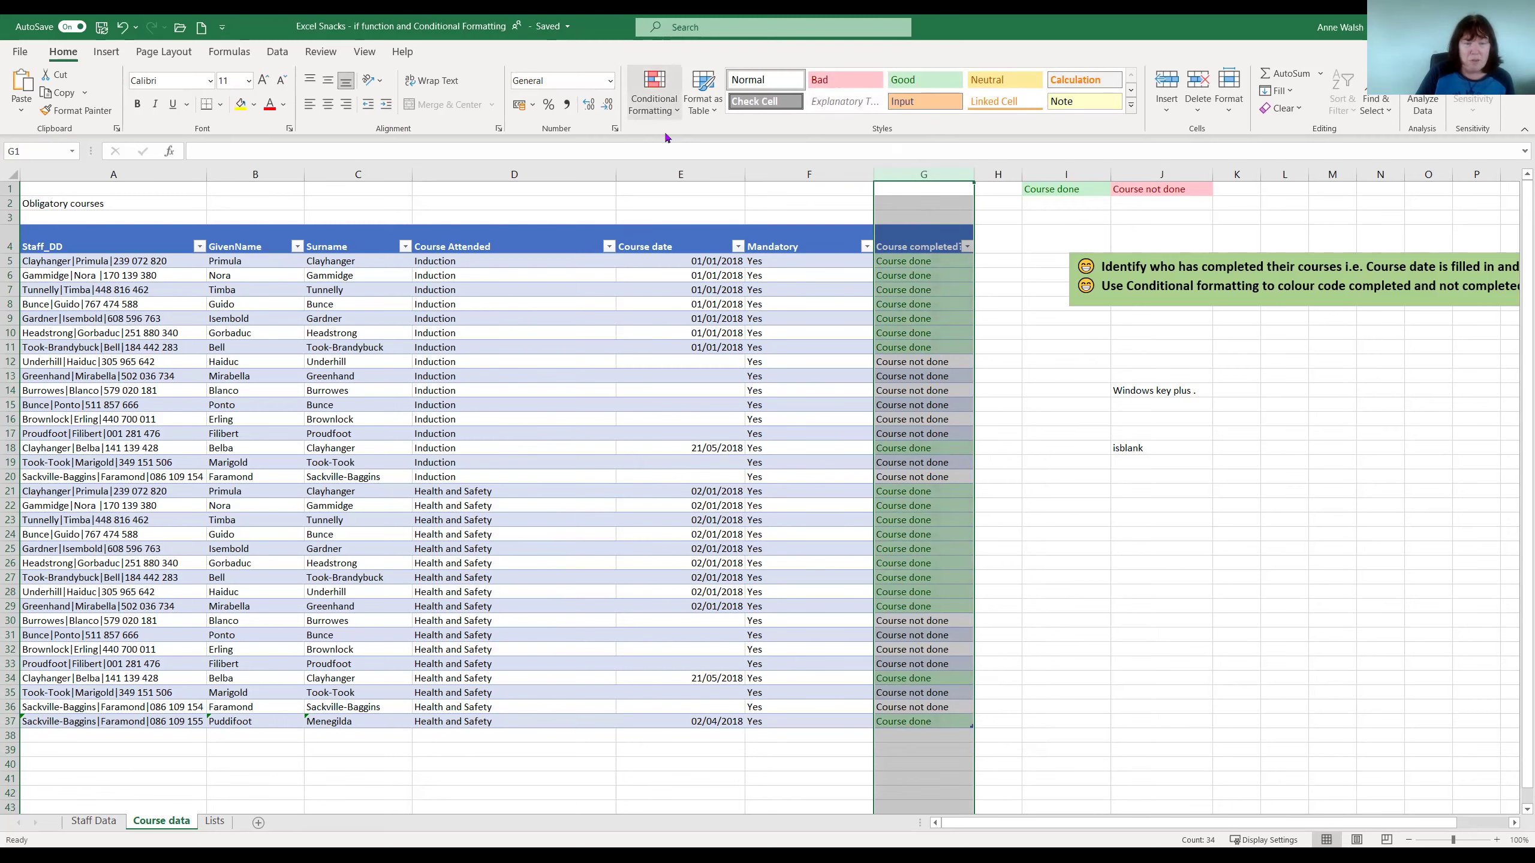
- Add a second Equal To rule to column G that references cell J1, using Light Red Fill with Dark Red Text
left_click(665, 112)
mouse_move(728, 138)
left_click(826, 246)
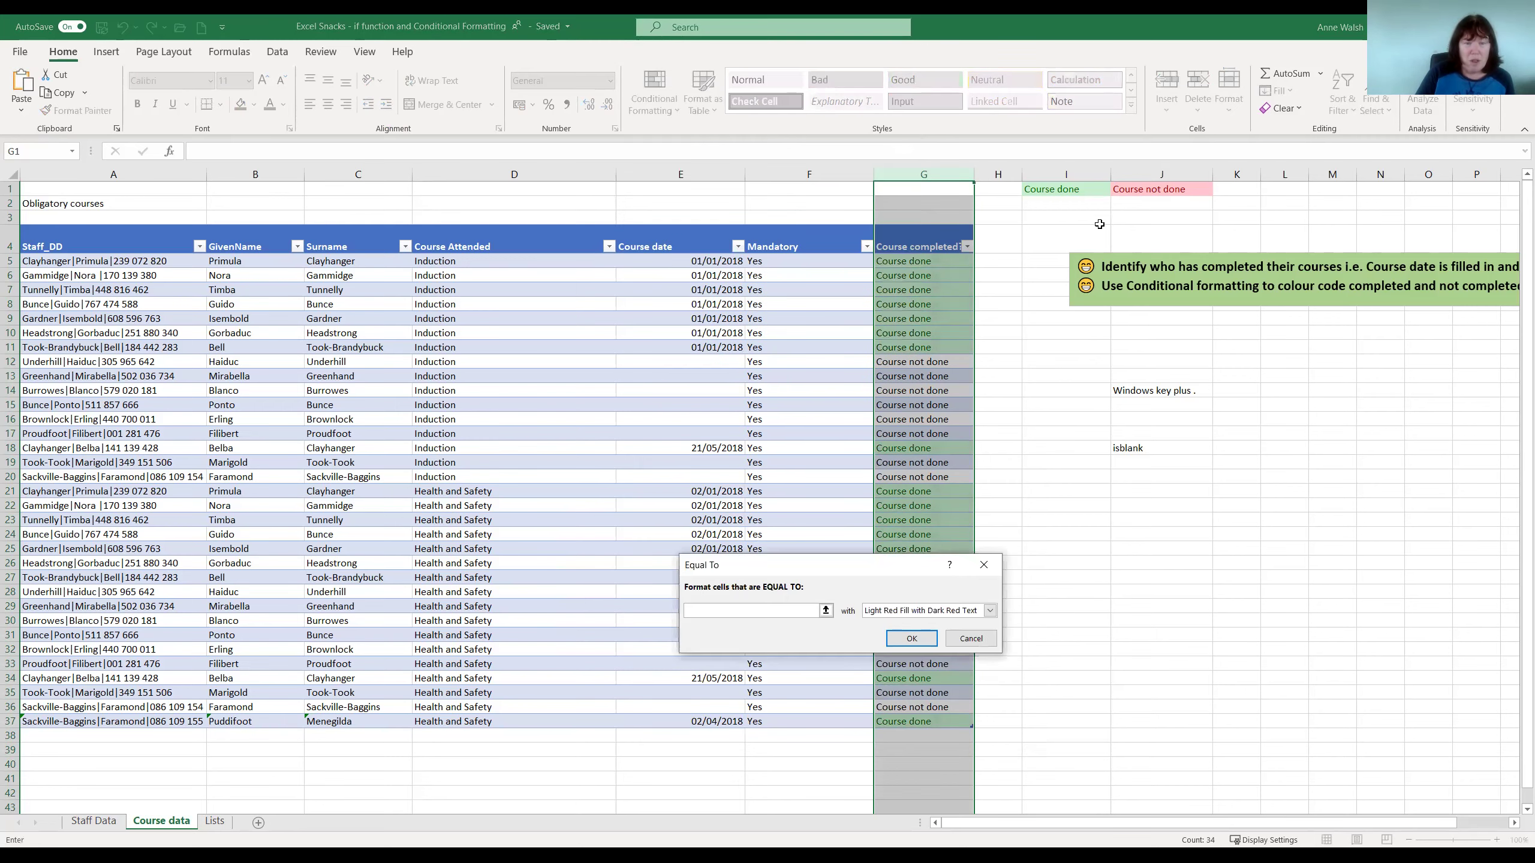
left_click(1136, 190)
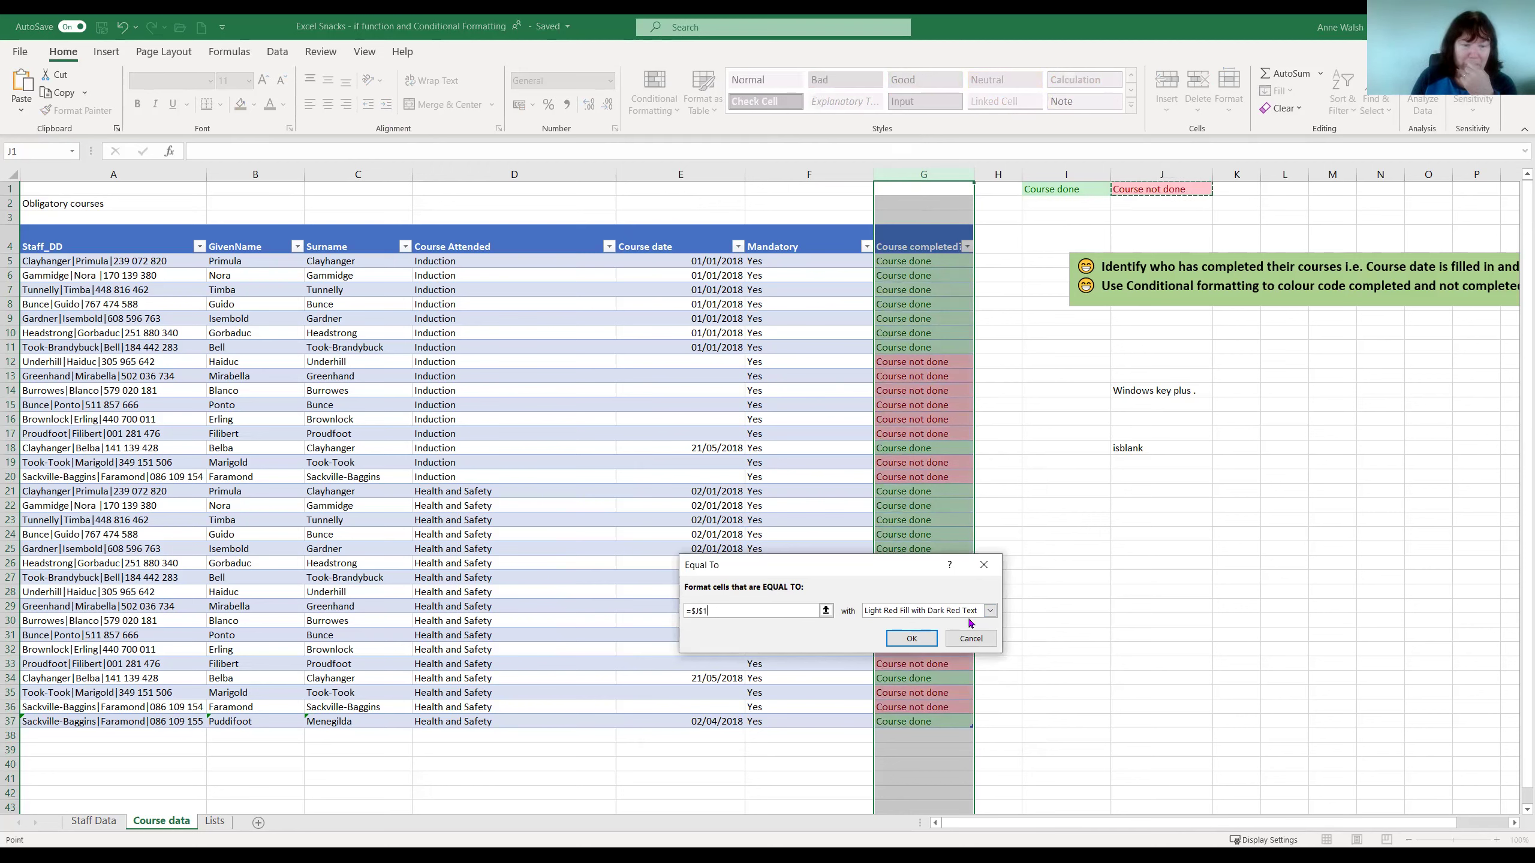
left_click(912, 639)
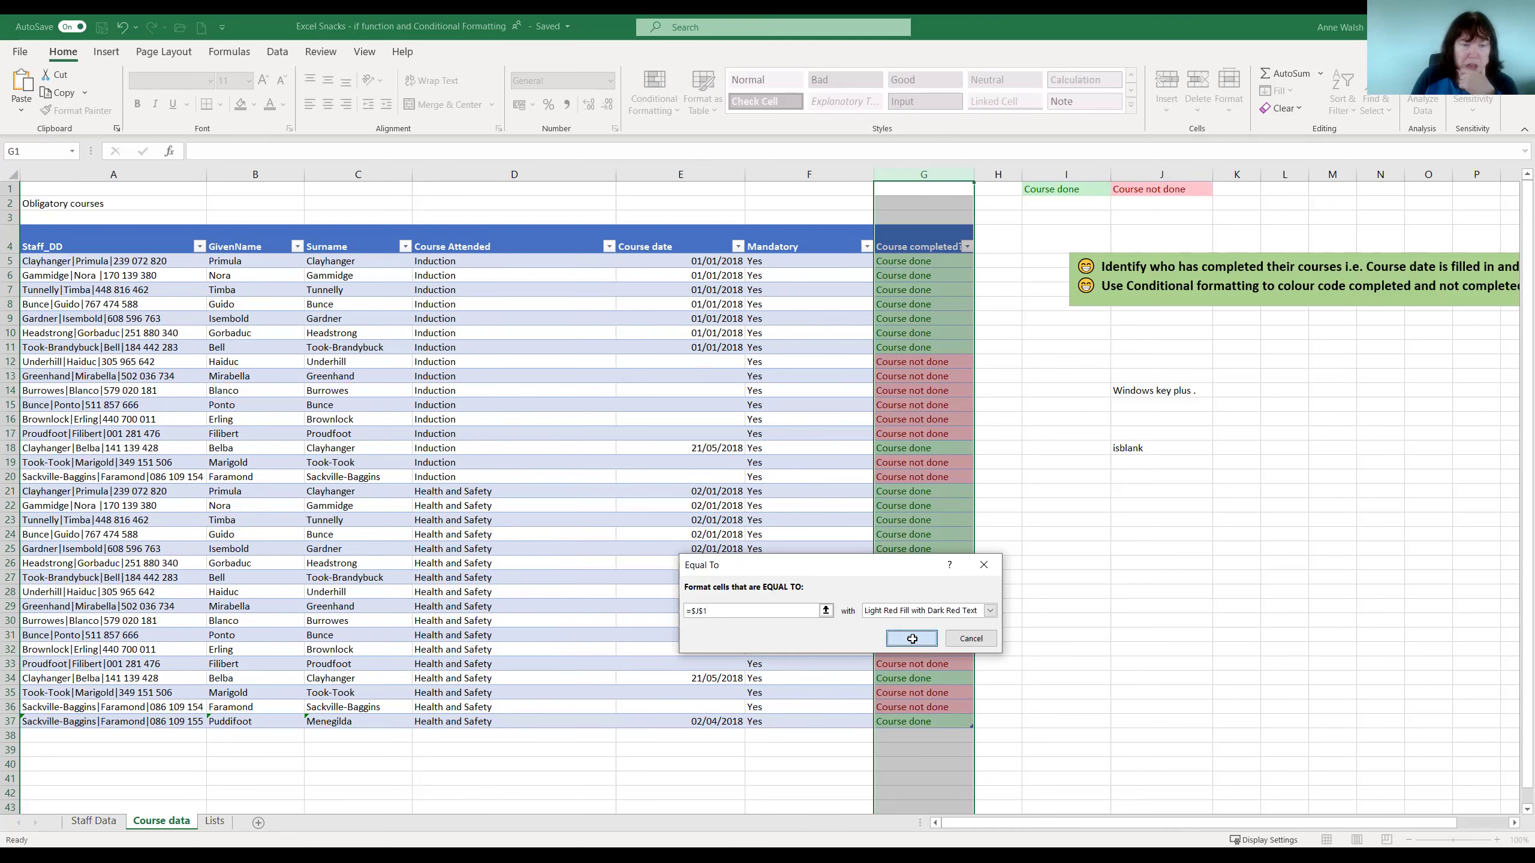
left_click(857, 370)
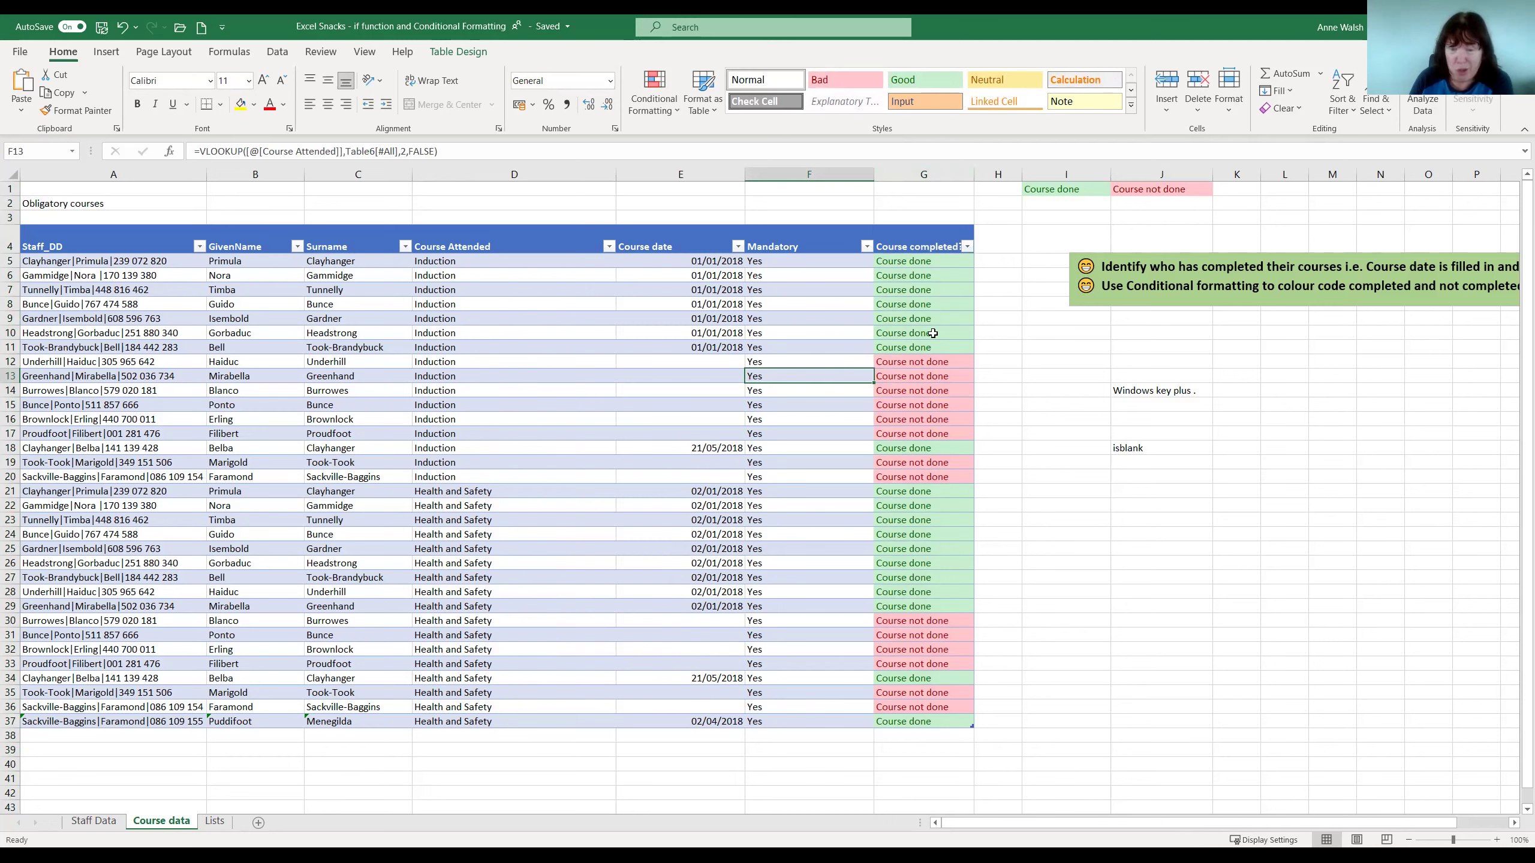
- Filter the Course completed? column by the green cell colour and clear the filter again
left_click(966, 246)
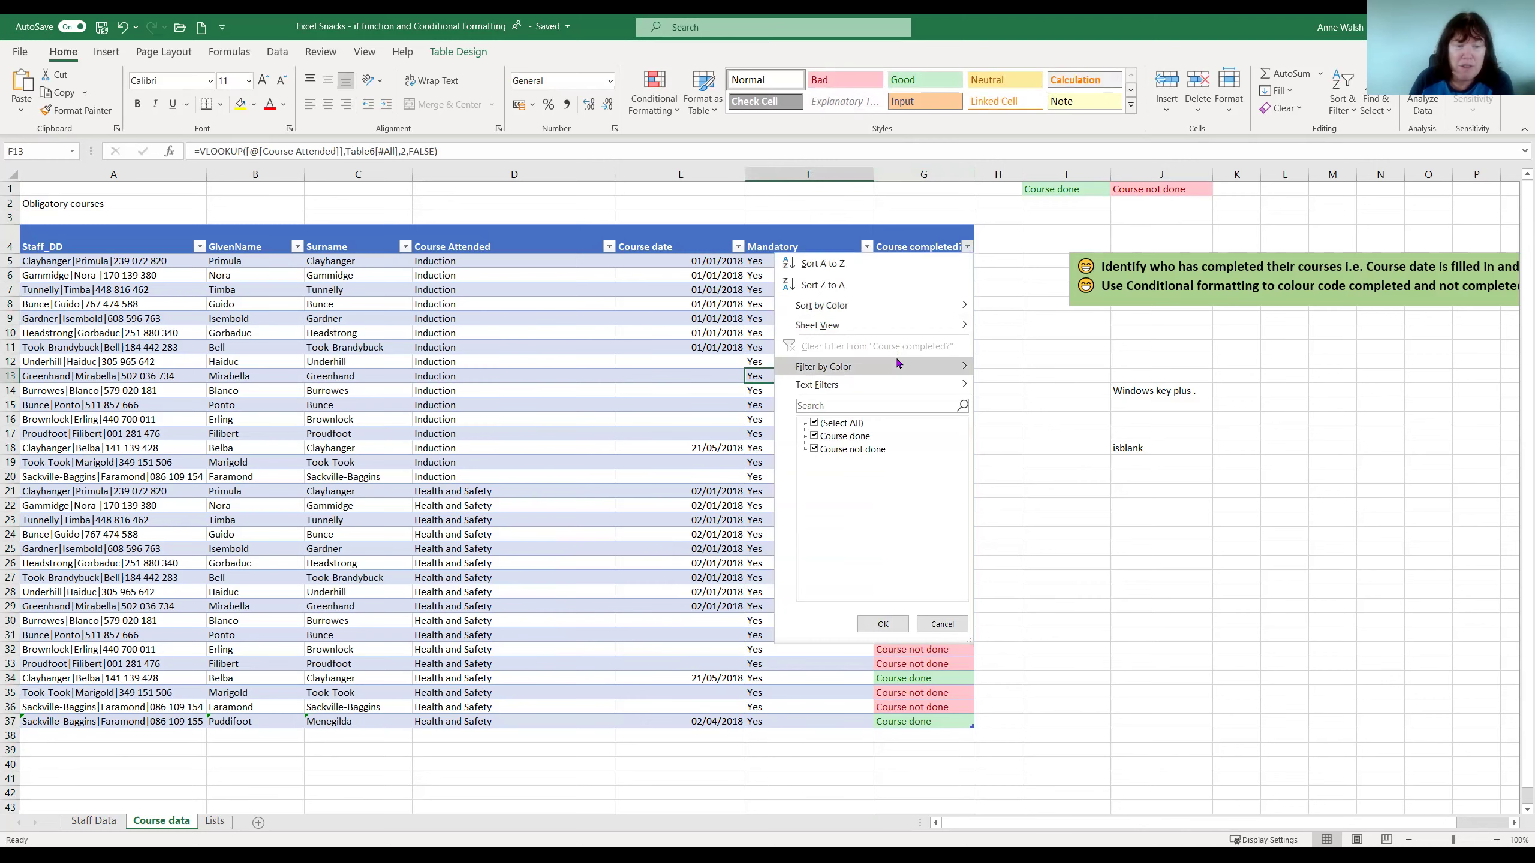
mouse_move(900, 365)
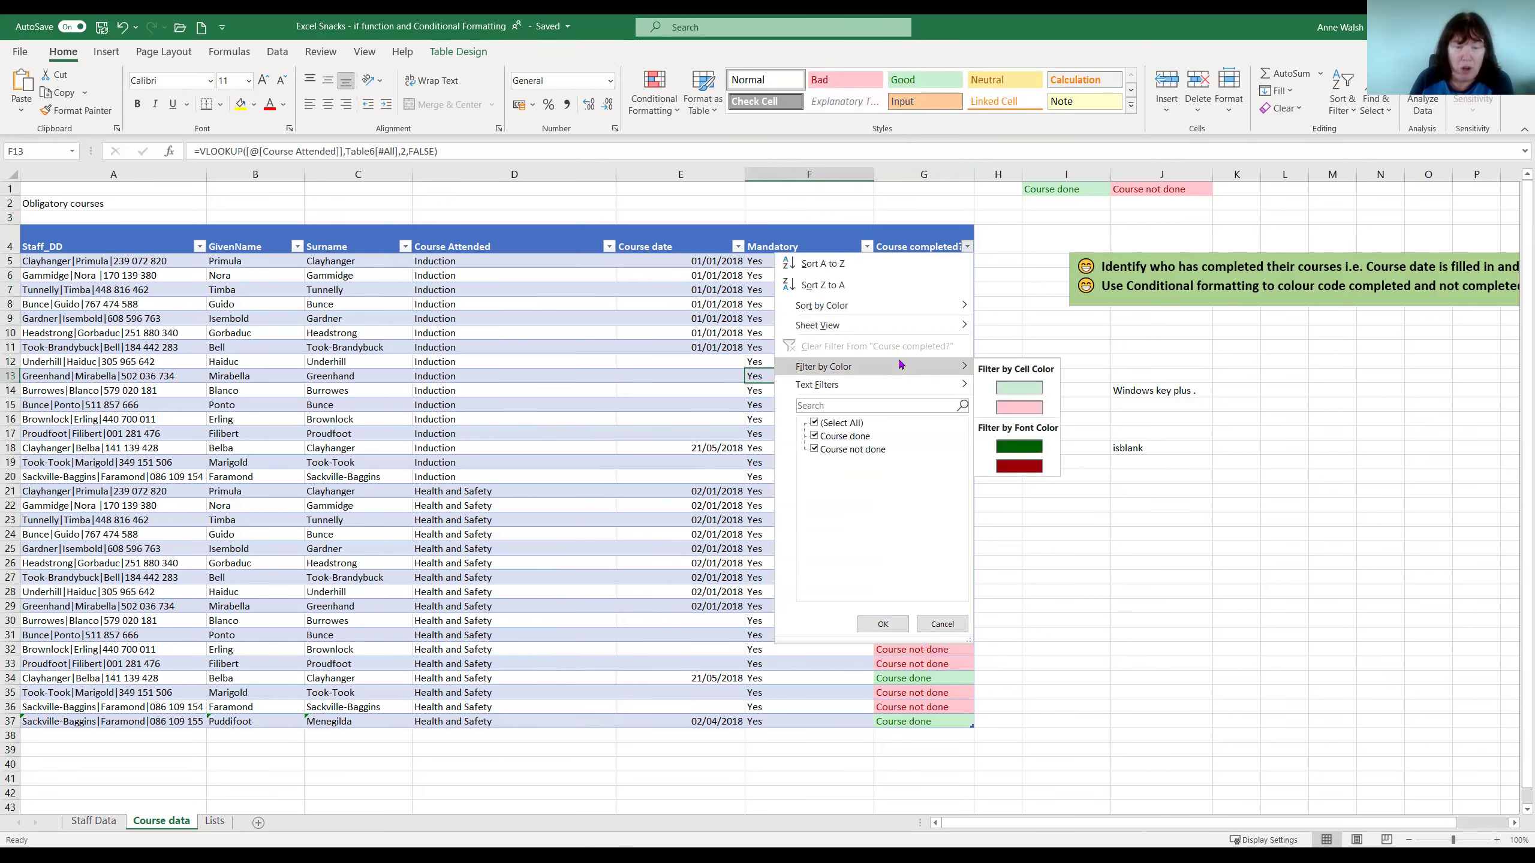
left_click(1018, 387)
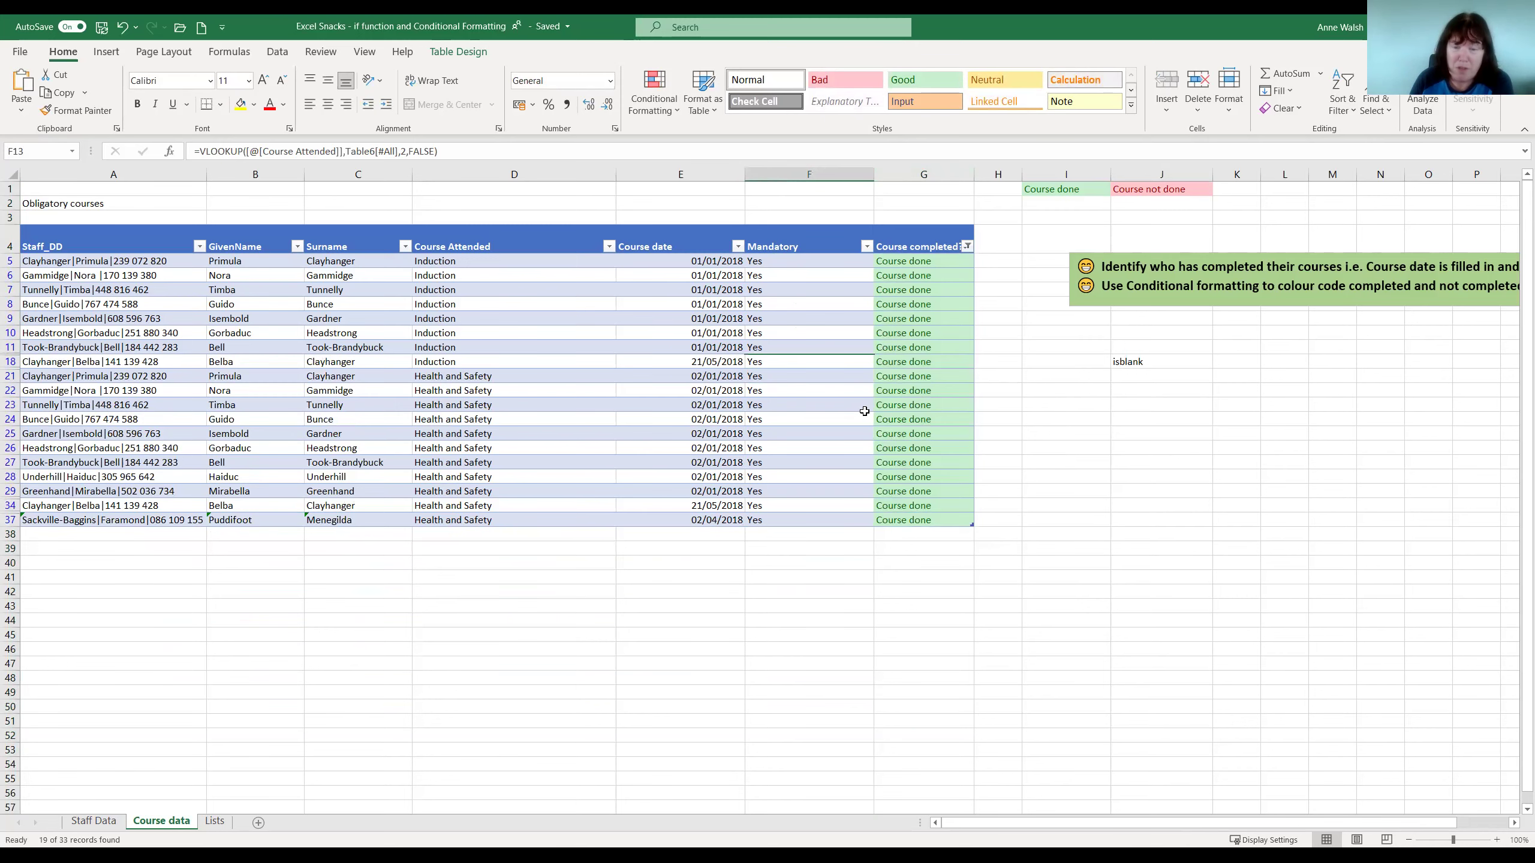
left_click(278, 52)
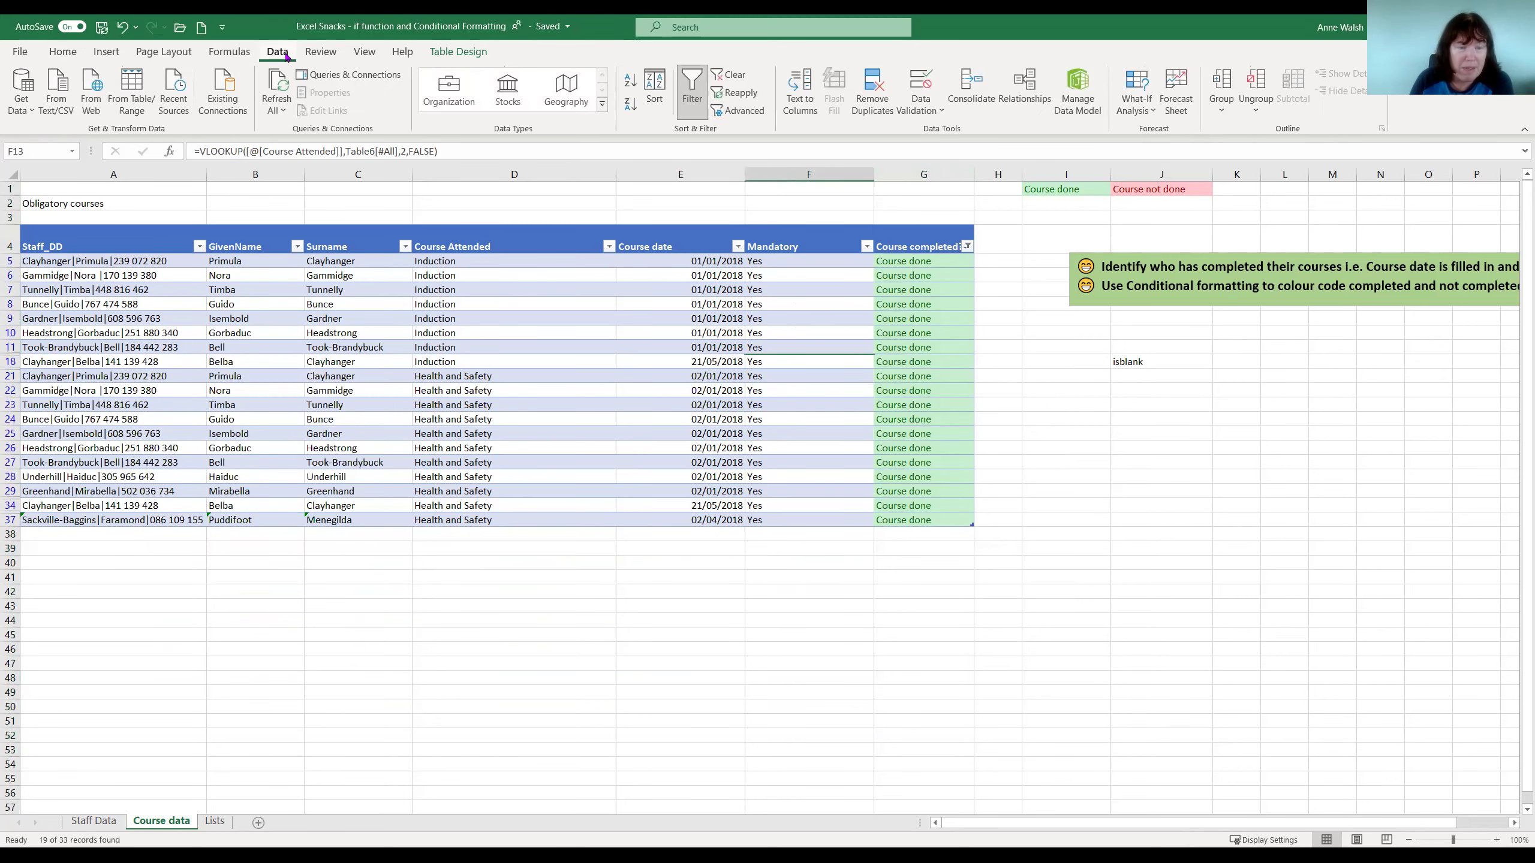
left_click(730, 74)
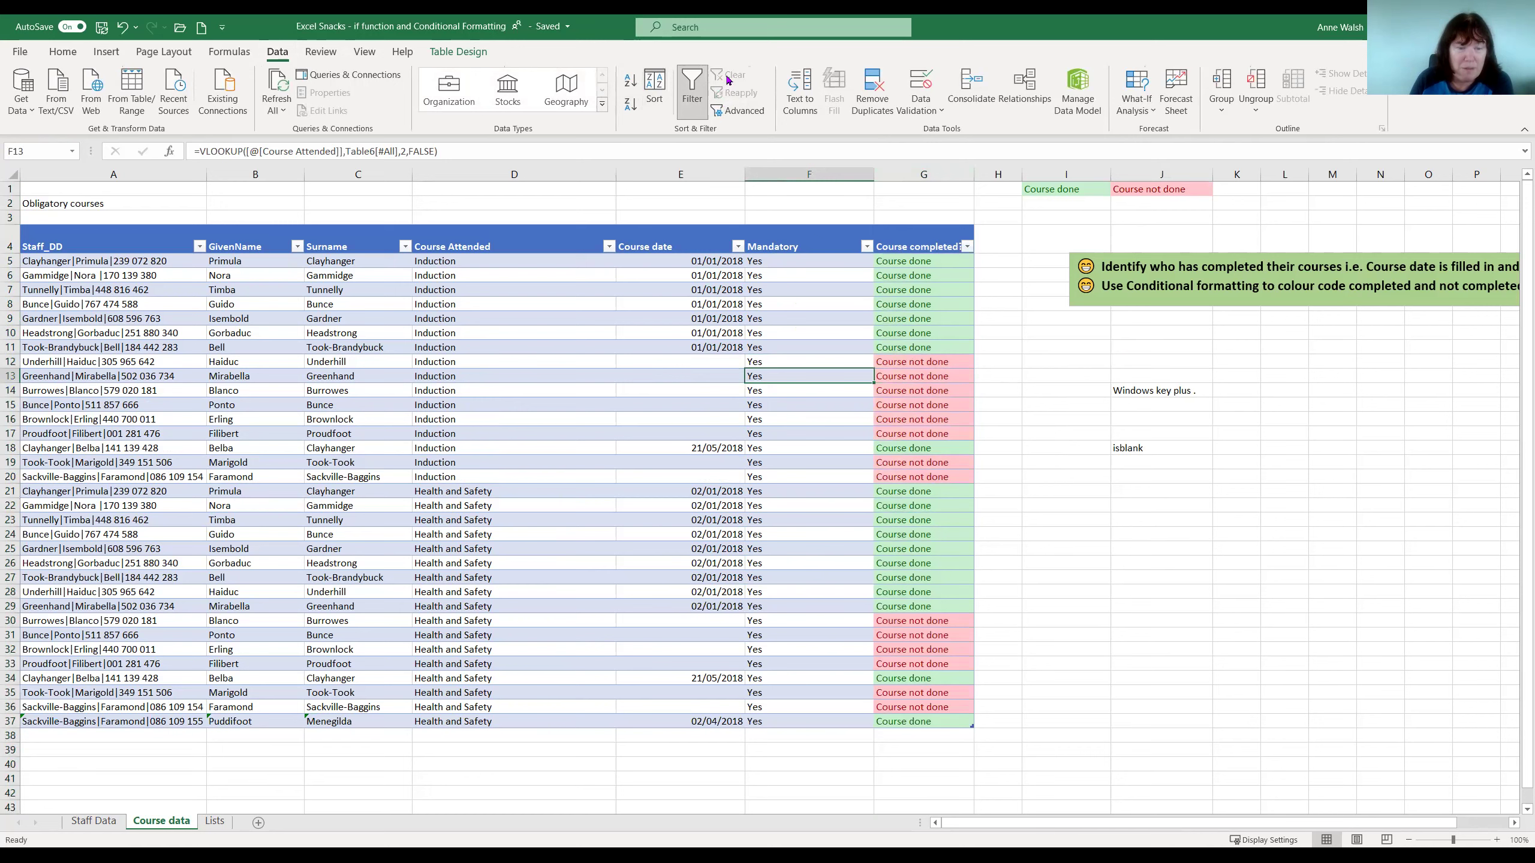
- Filter the Course completed? column by the light red cell colour and clear the filter again
left_click(968, 247)
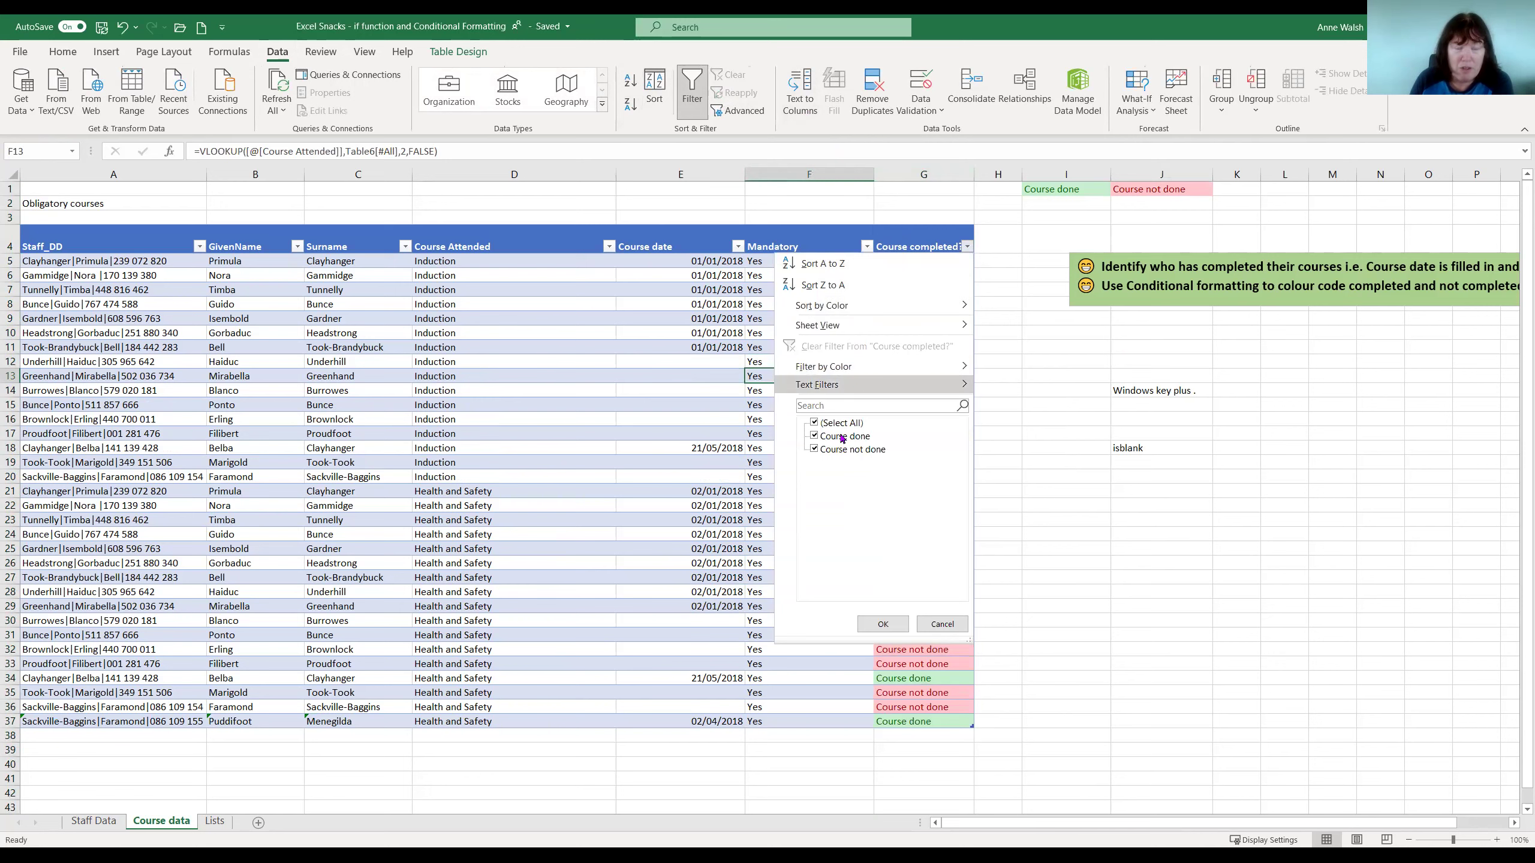
left_click(838, 385)
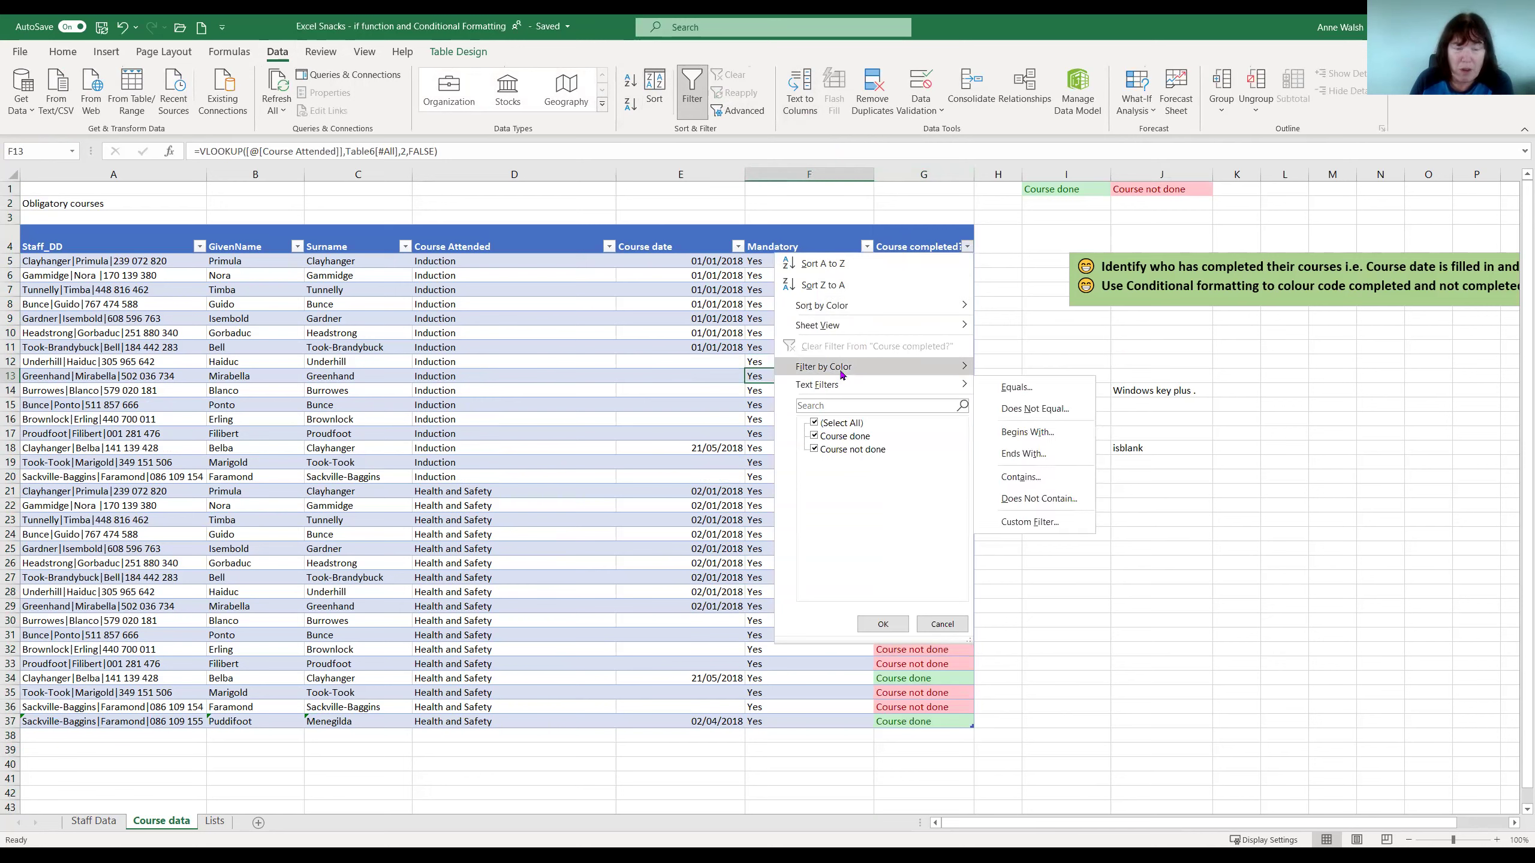
left_click(1004, 410)
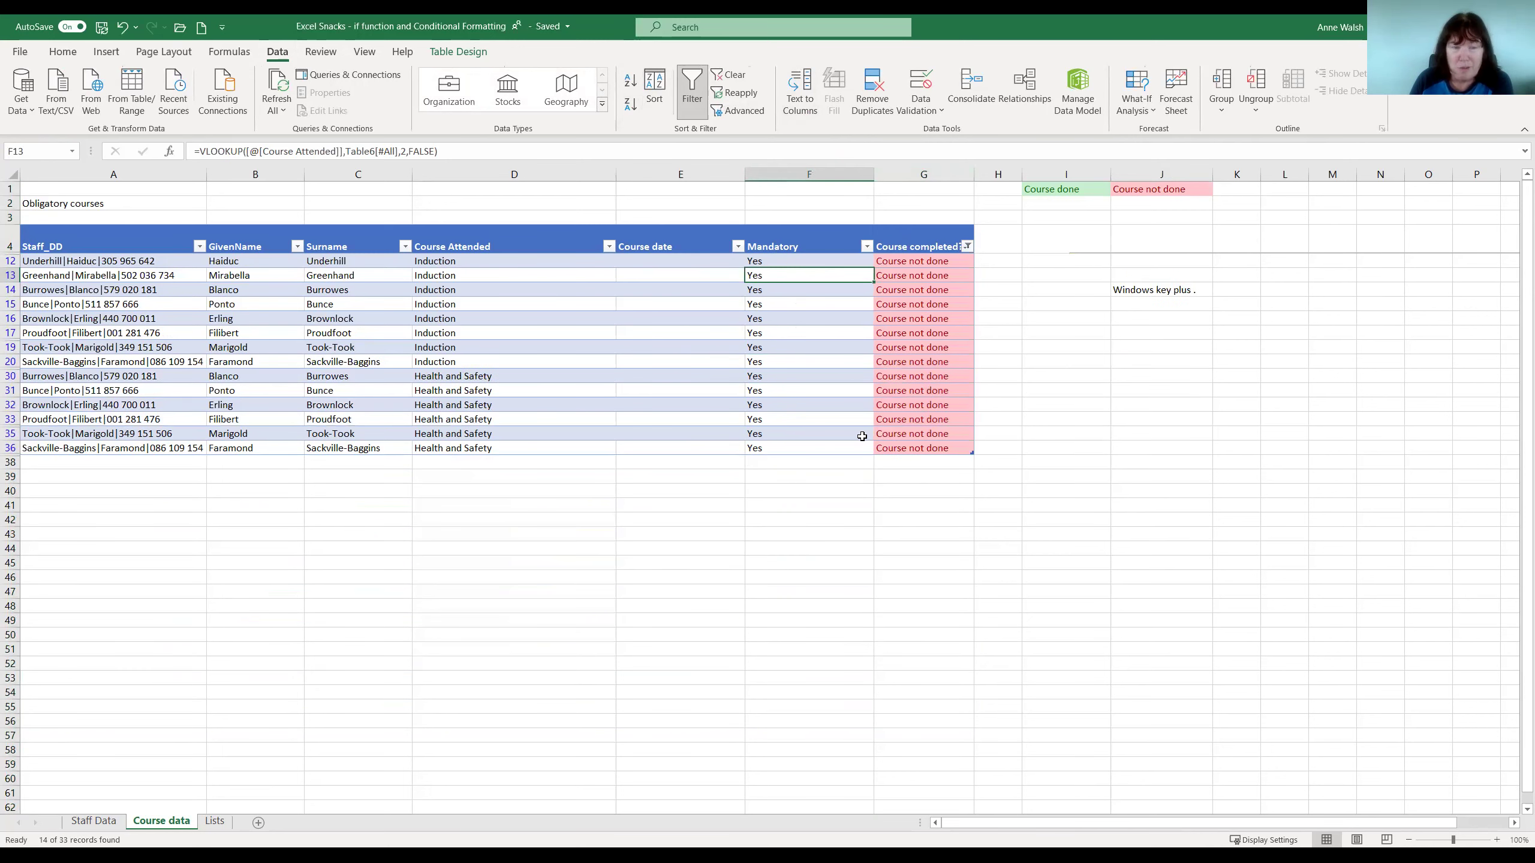
left_click(735, 77)
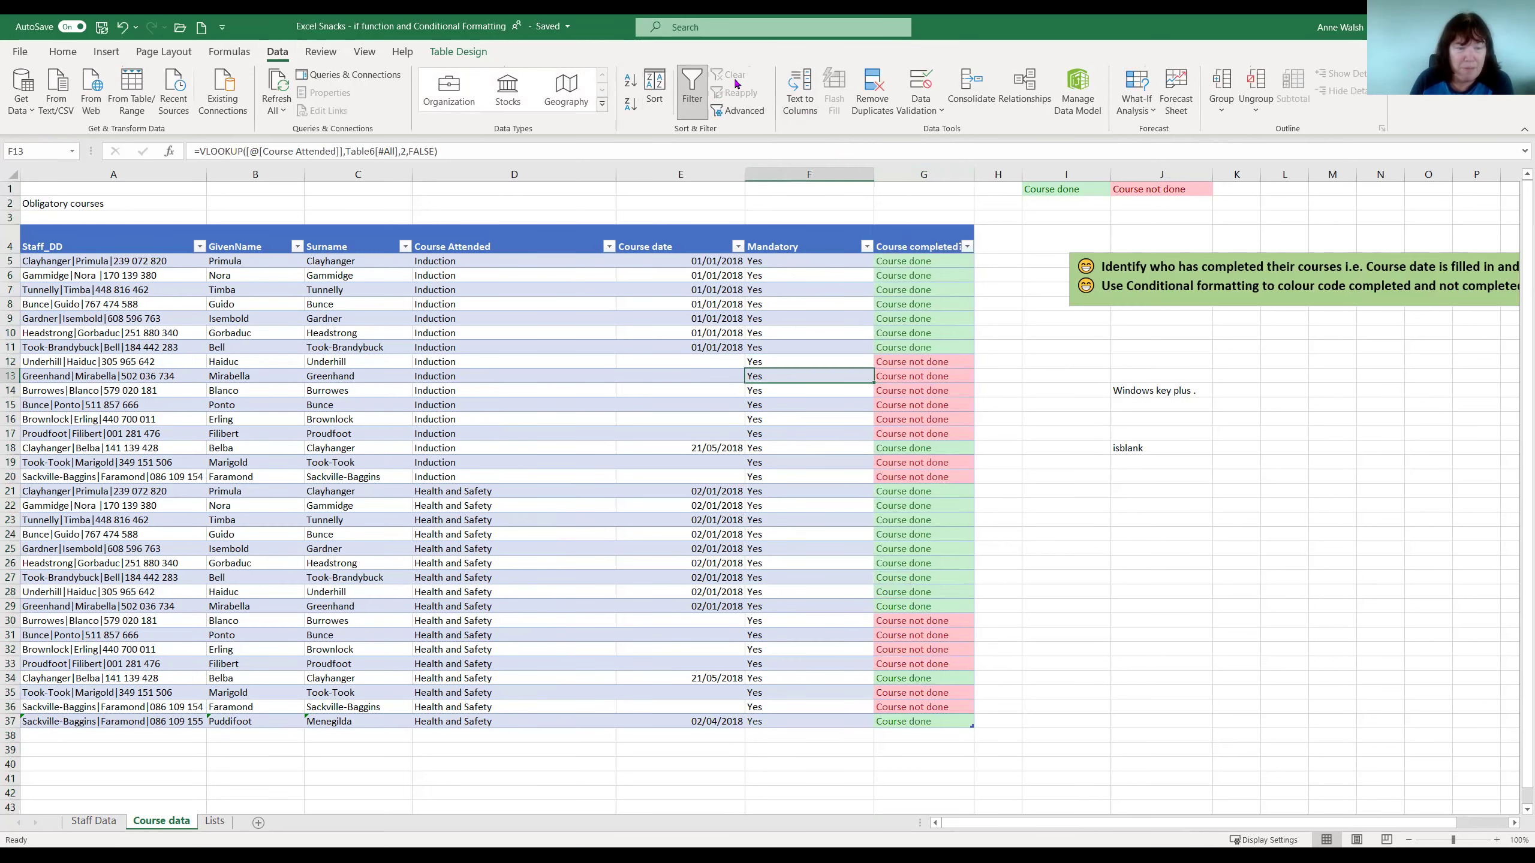
- Enter the course date 24/9/2021 in cell E12 and check the completion status in G12
left_click(701, 366)
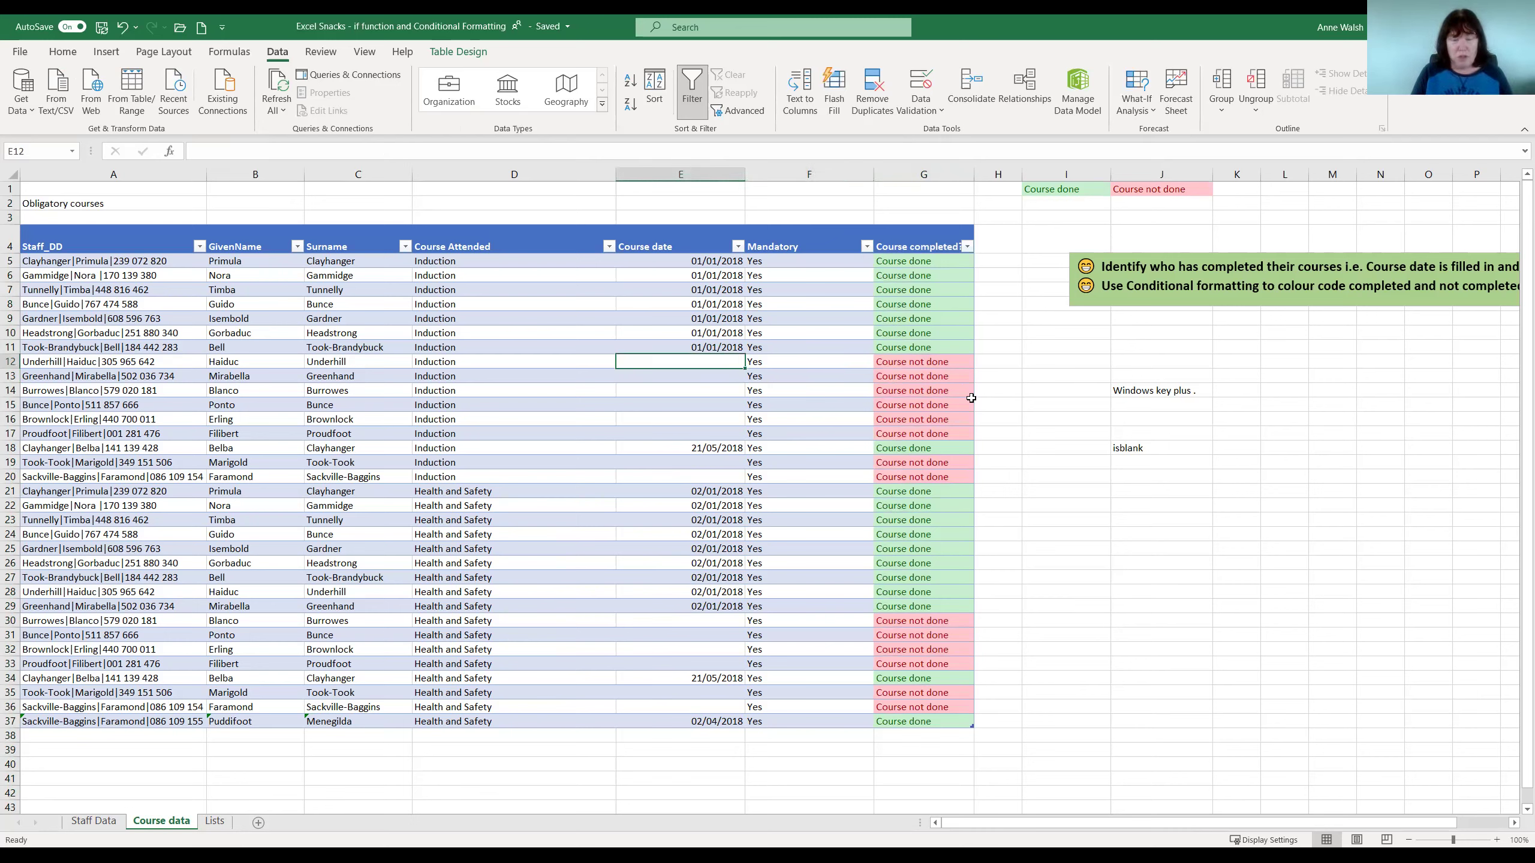
type("2")
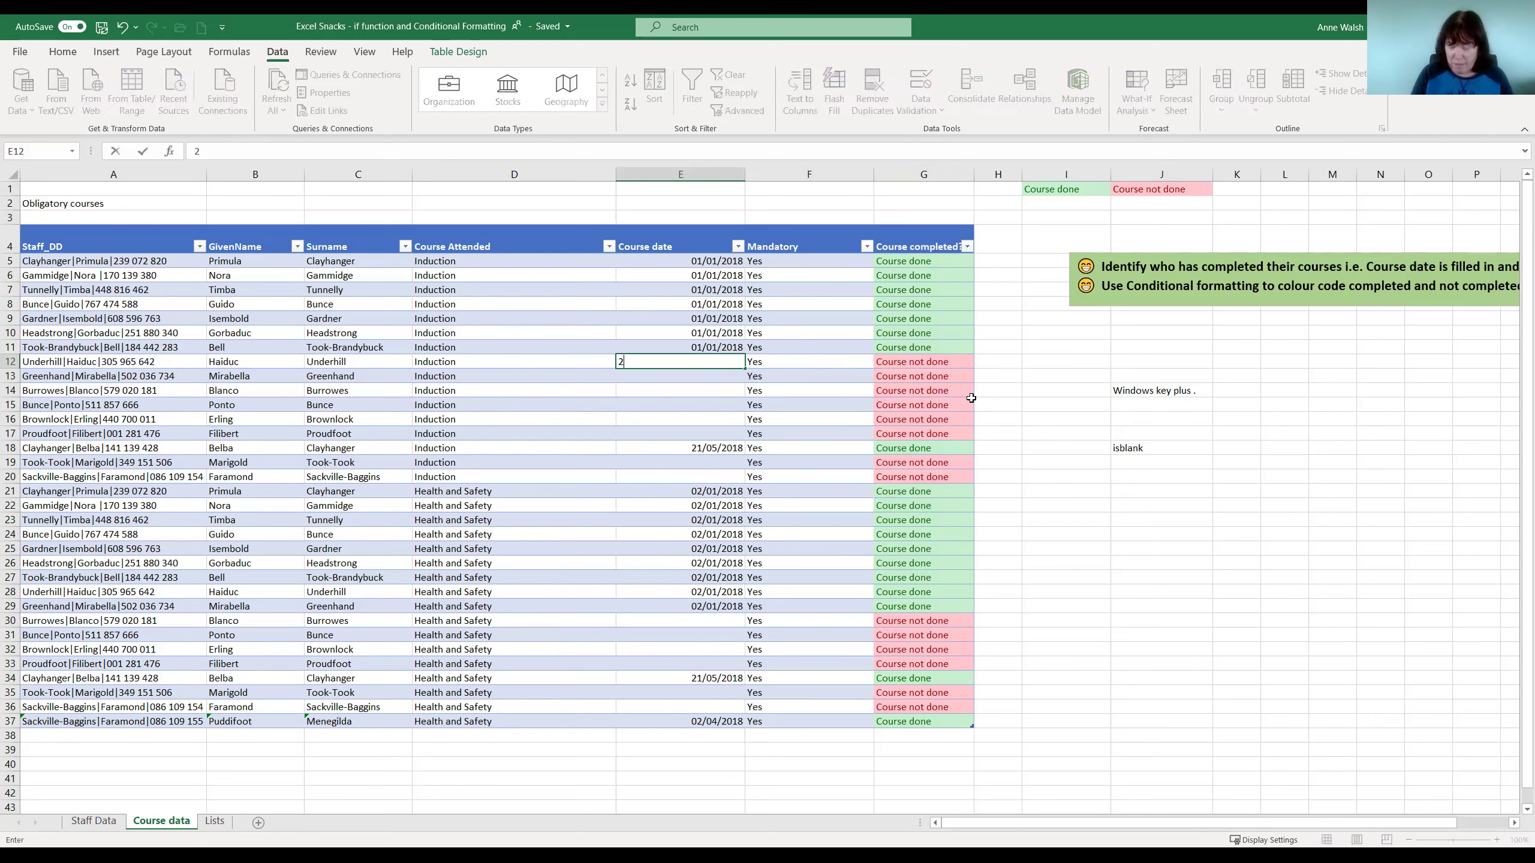
type("4/9/2021")
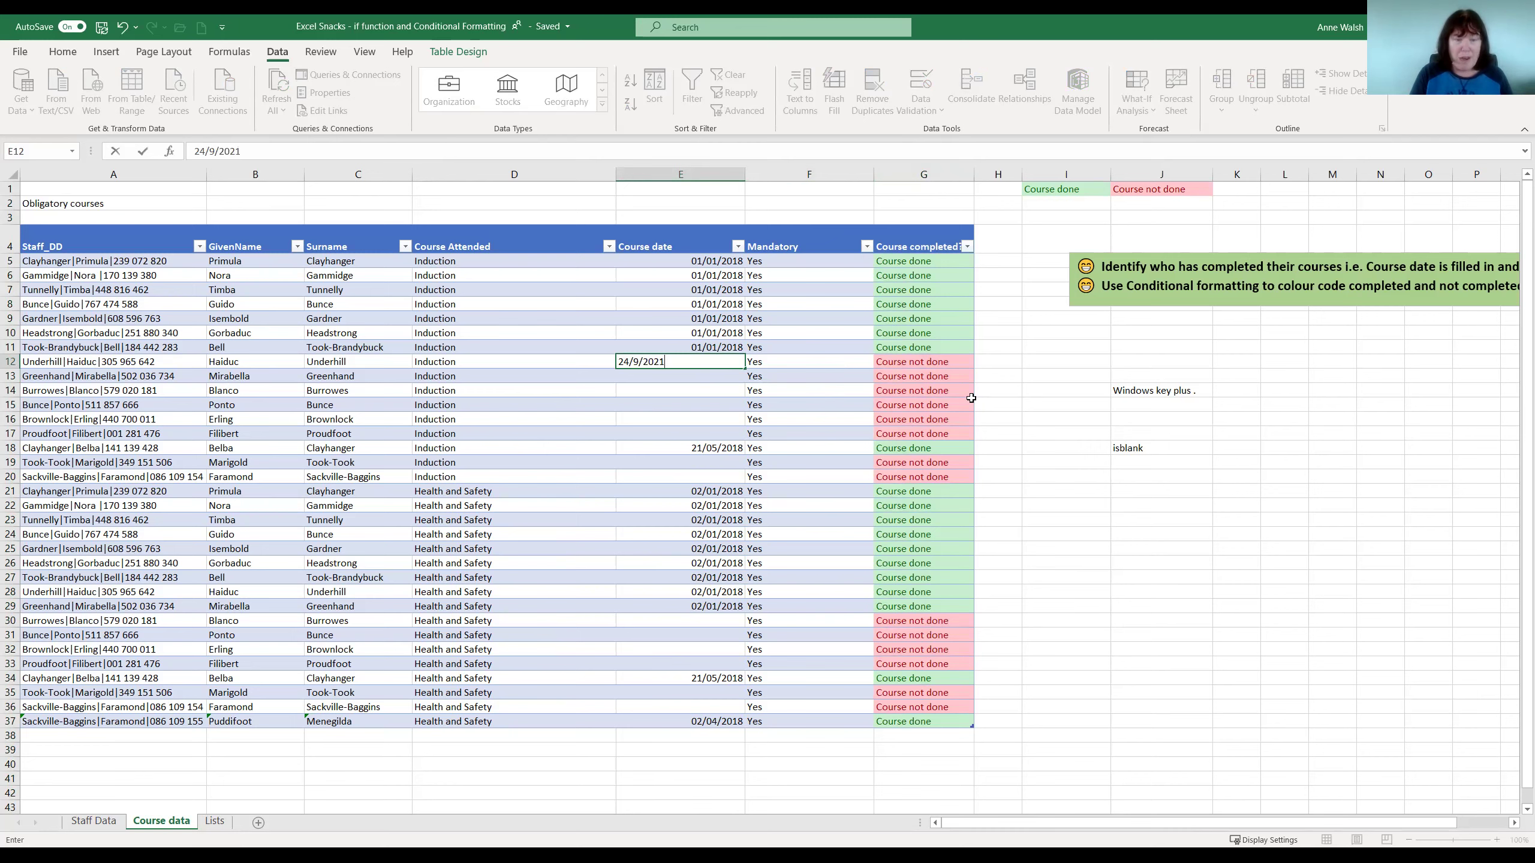
key("Return")
left_click_drag(943, 364, 944, 396)
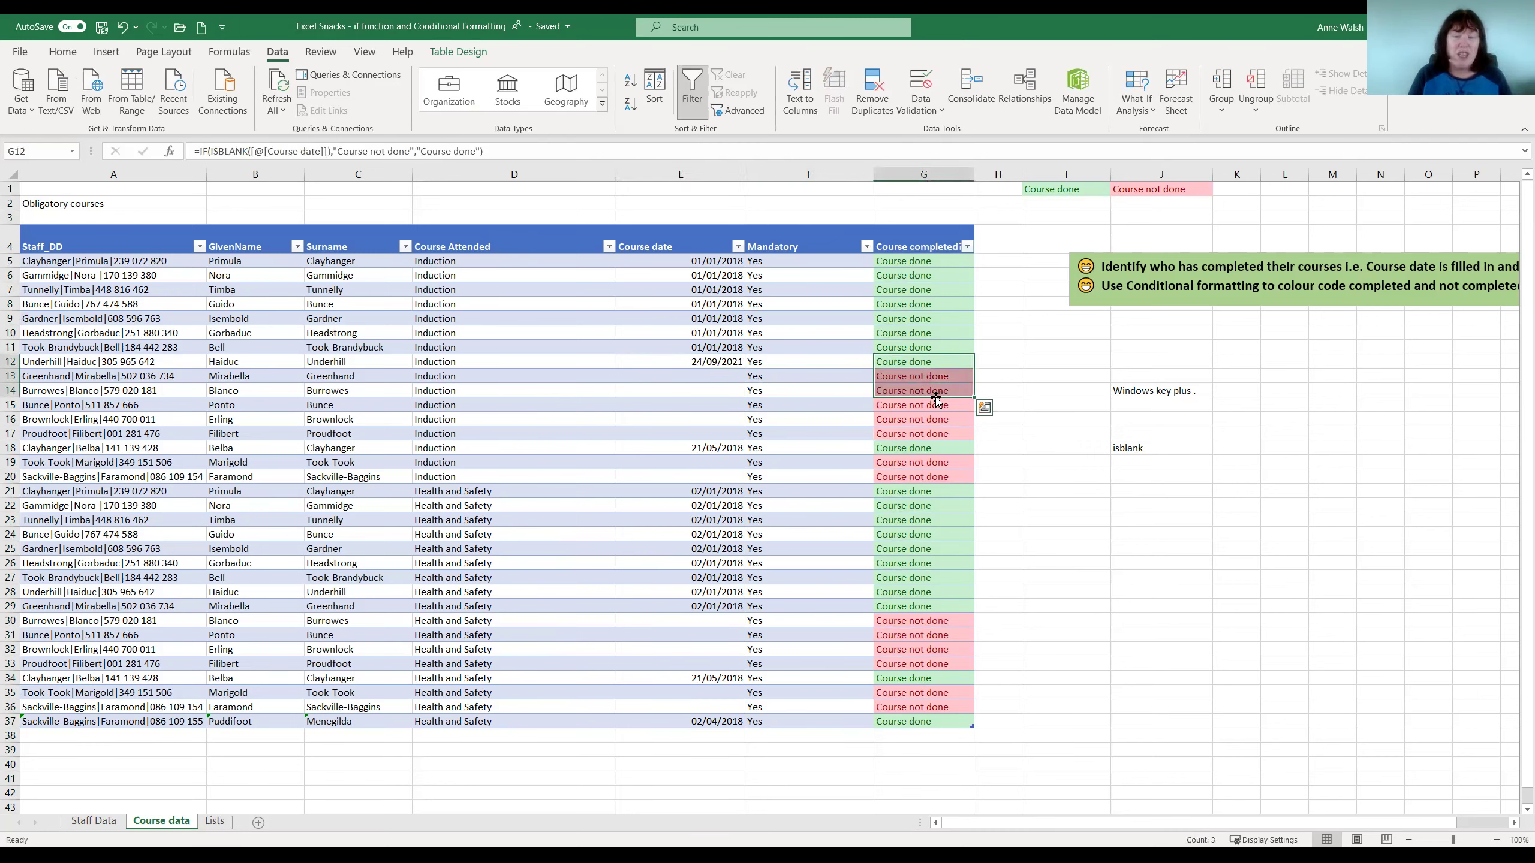
left_click(942, 358)
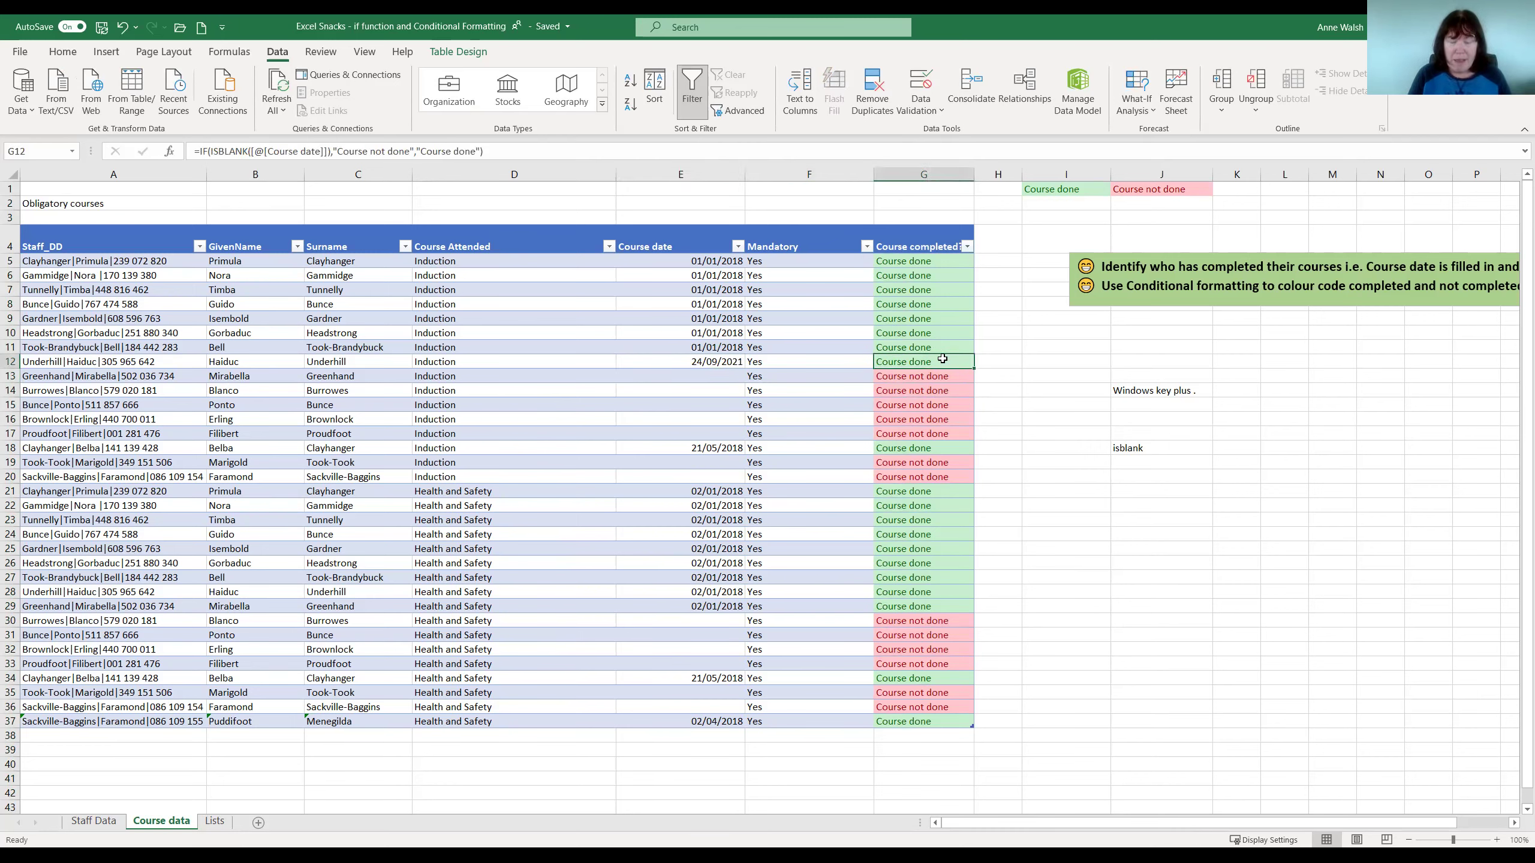